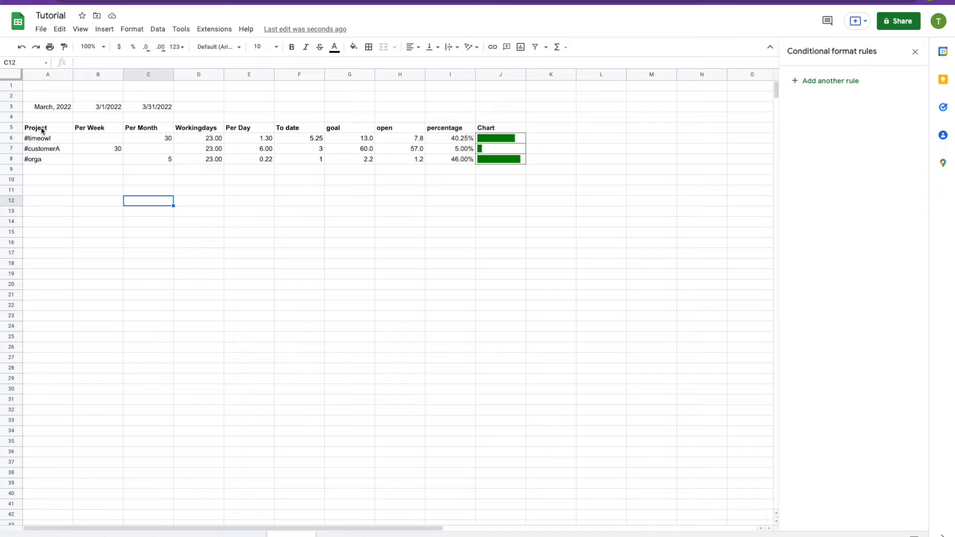
drag(49, 127, 502, 169)
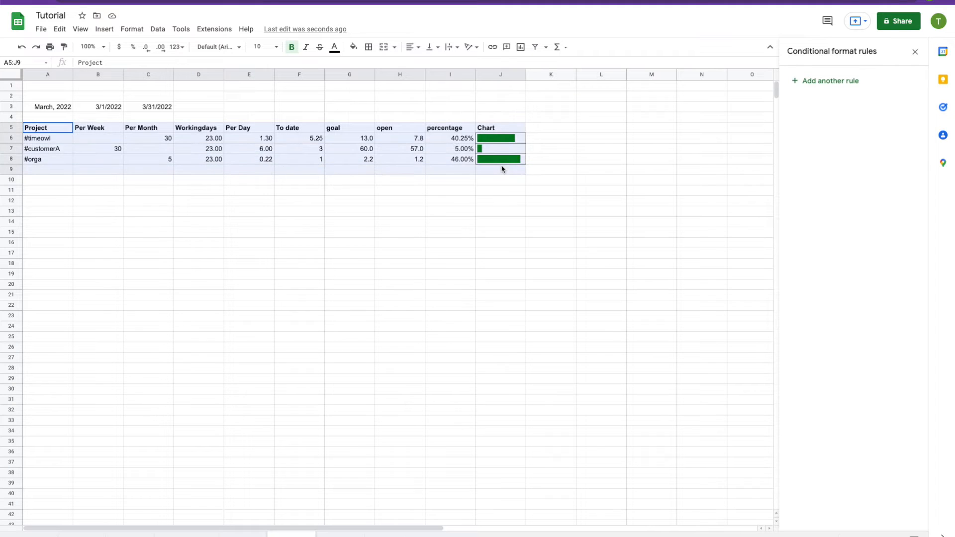
click(438, 215)
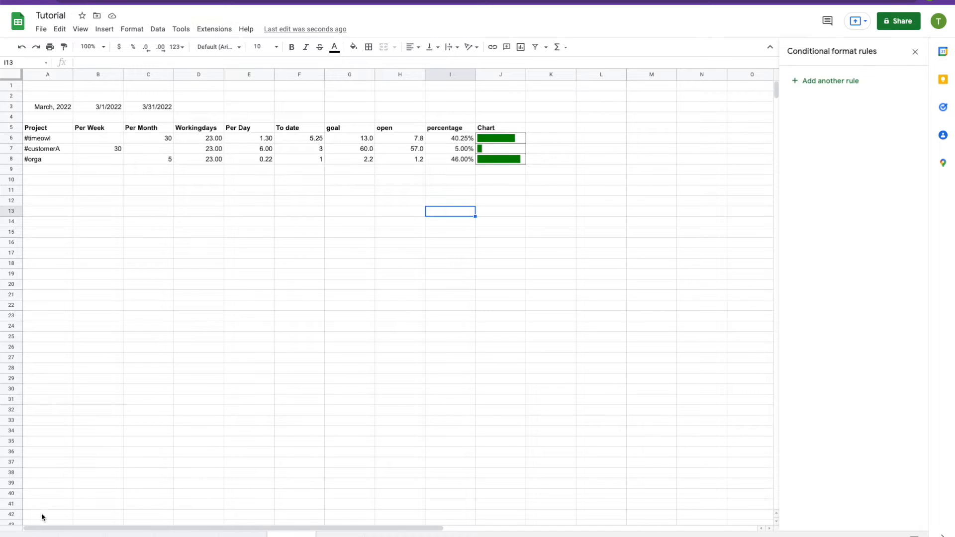
Add a new sheet and copy the month, start date and end date cells A3:C3 from the project sheet into A2:C2.
click(29, 536)
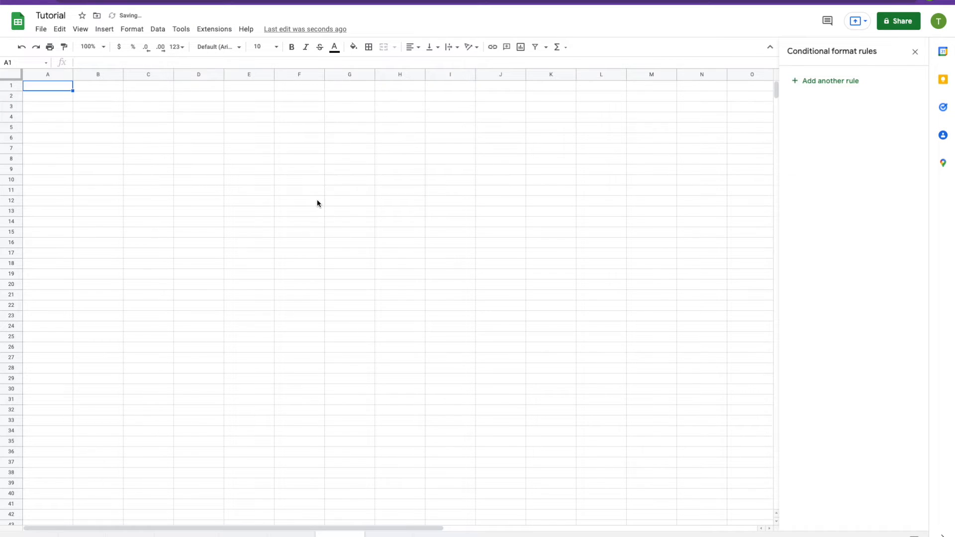
click(58, 99)
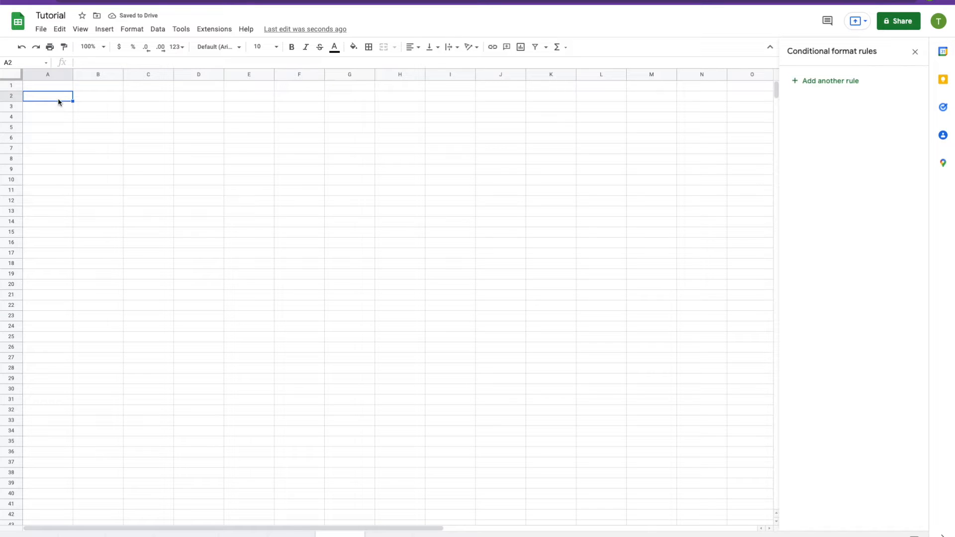
click(293, 534)
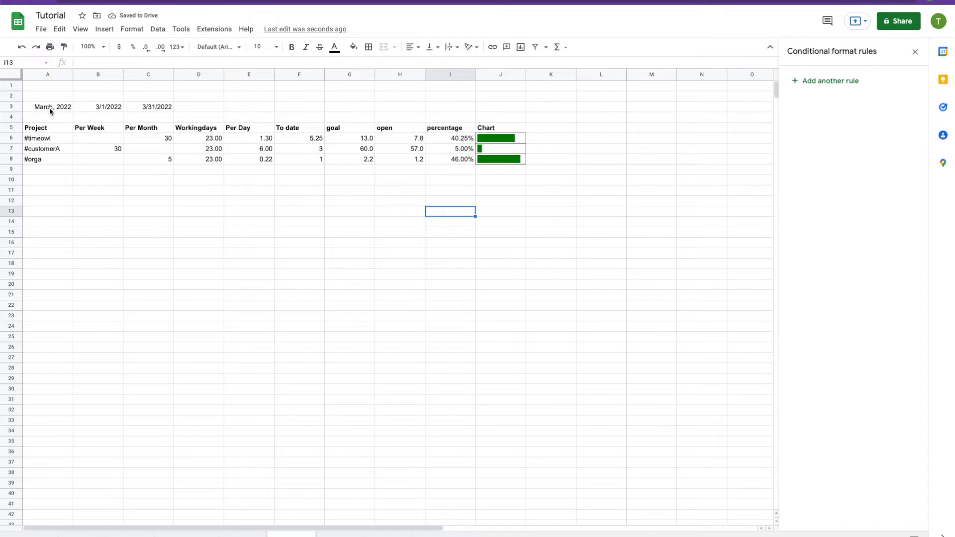
drag(49, 107, 135, 110)
key(ctrl+c)
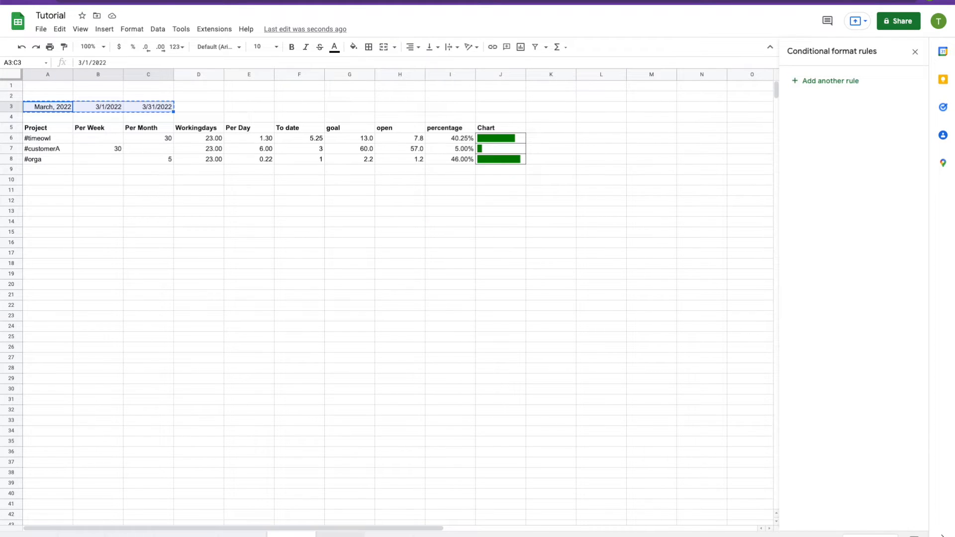
click(339, 535)
key(ctrl+v)
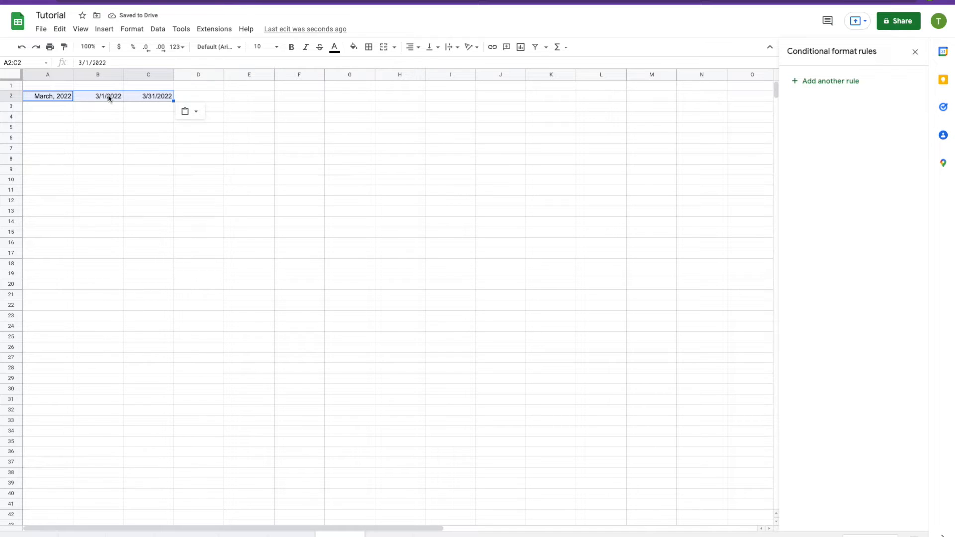
Inspect the month cell and the formulas behind the start and end dates in row 2.
click(100, 96)
click(58, 98)
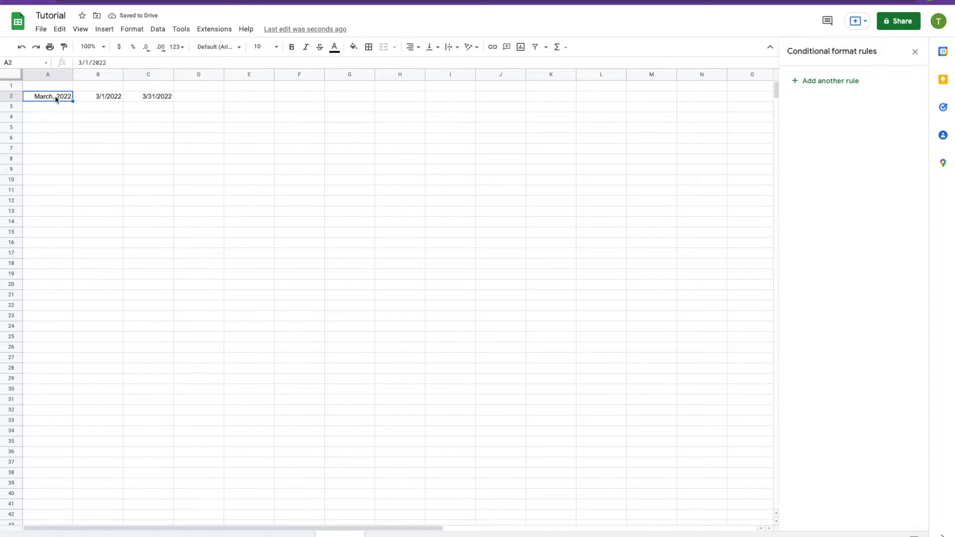
click(108, 97)
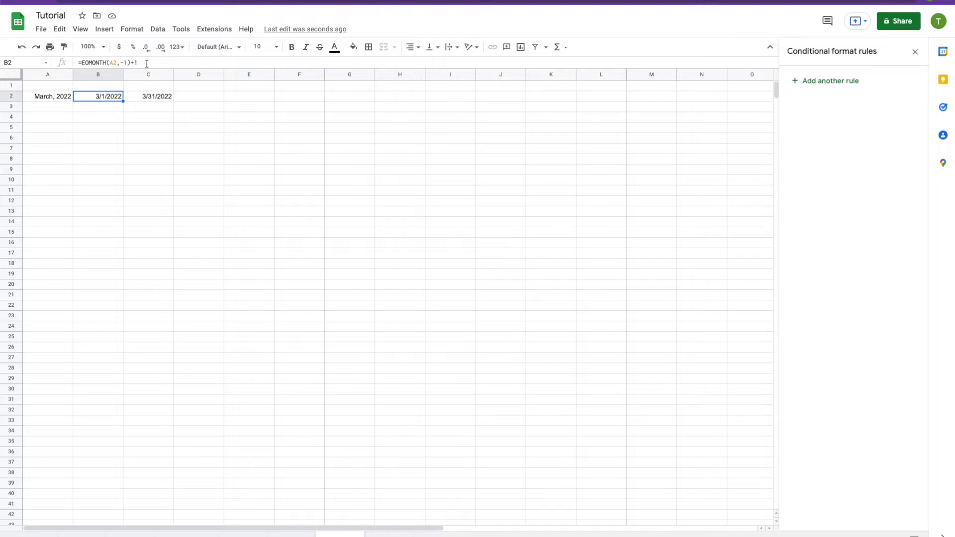
click(160, 97)
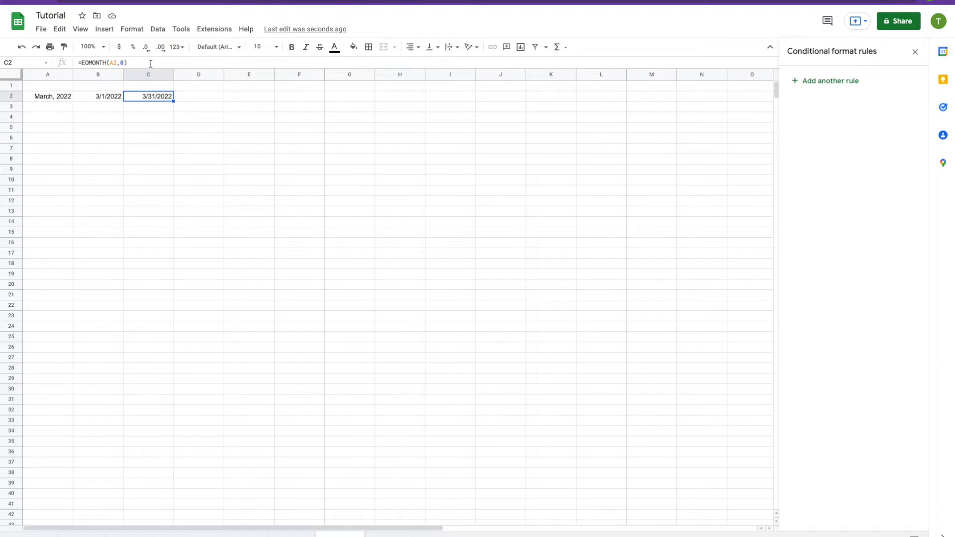
Enter the column headers Date, Tag, Description and Duration in A4:D4.
click(48, 128)
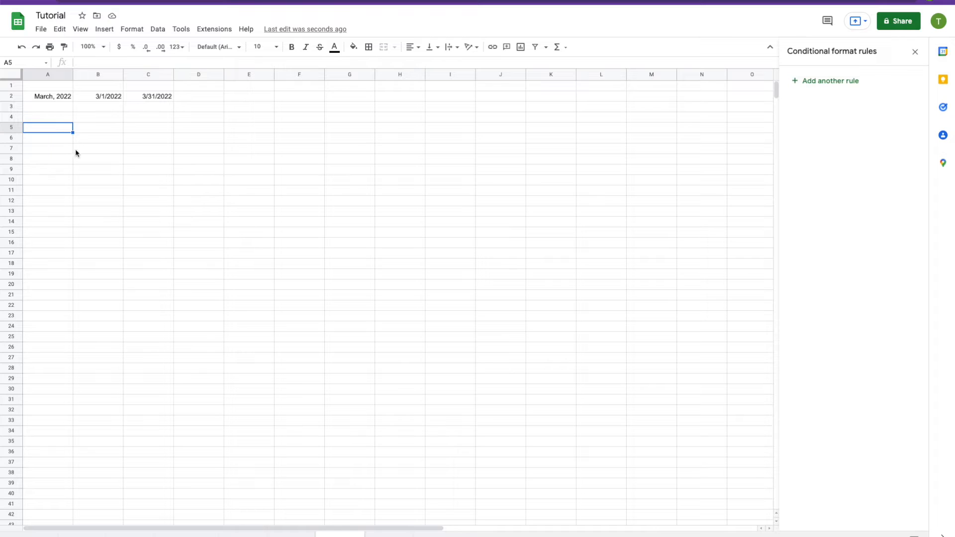
click(47, 140)
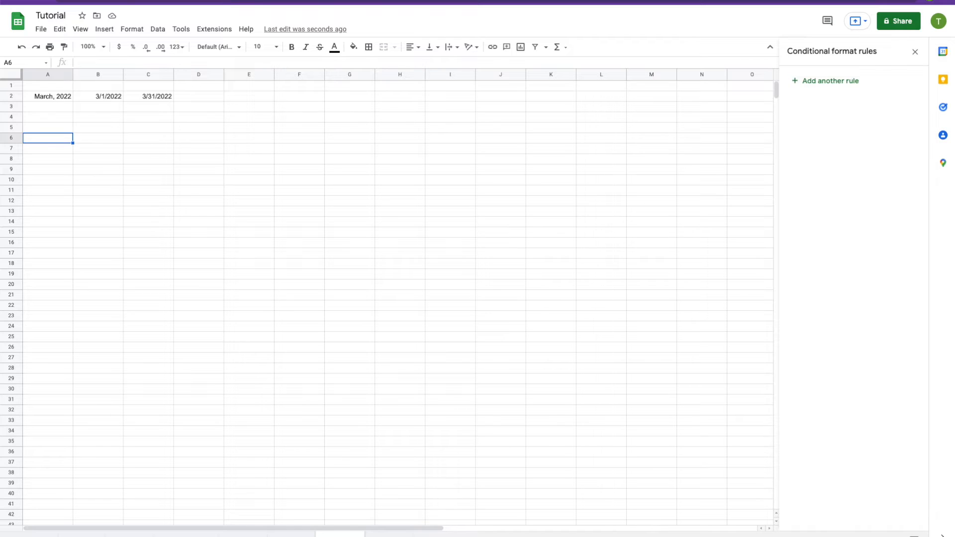
click(48, 120)
text(Date)
key(Tab)
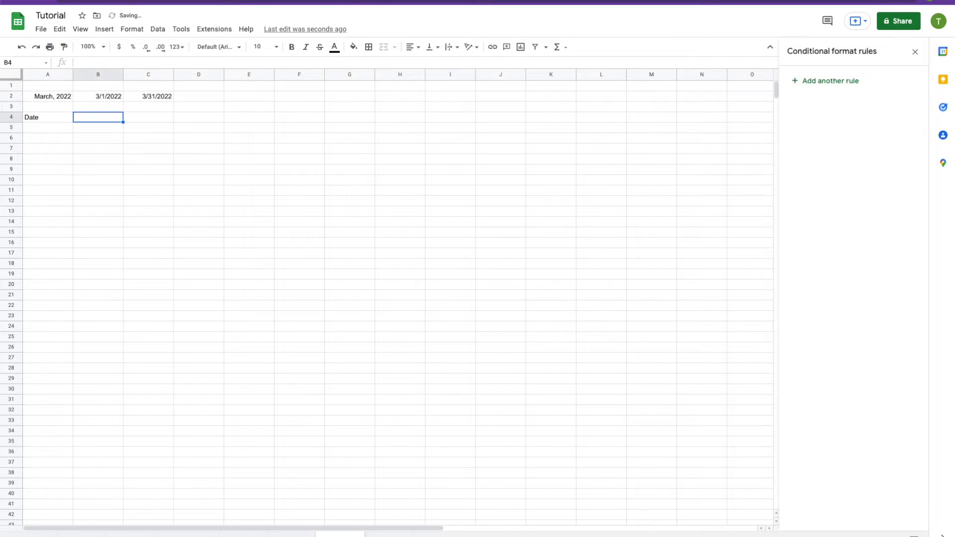
text(Tag)
key(Tab)
text(D)
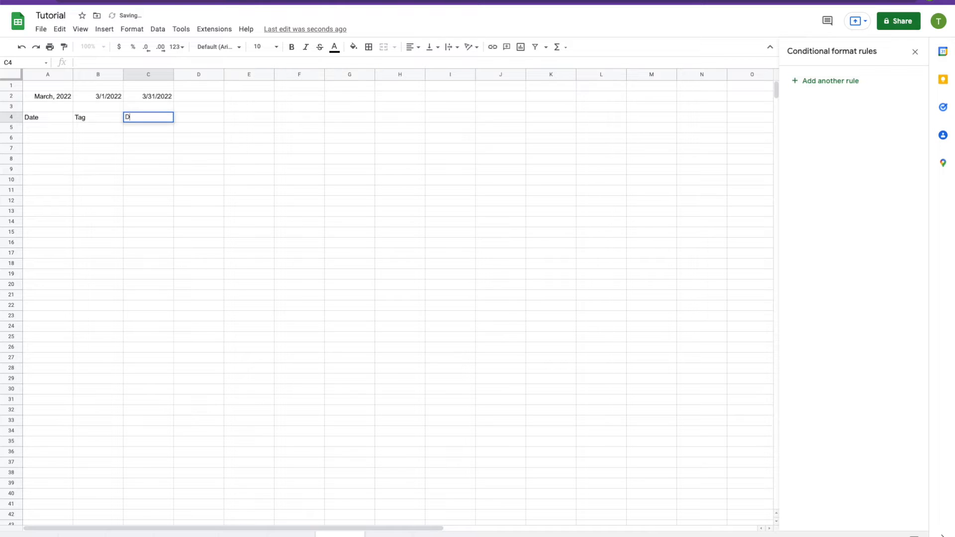
text(escription)
key(Down)
key(Up)
key(Tab)
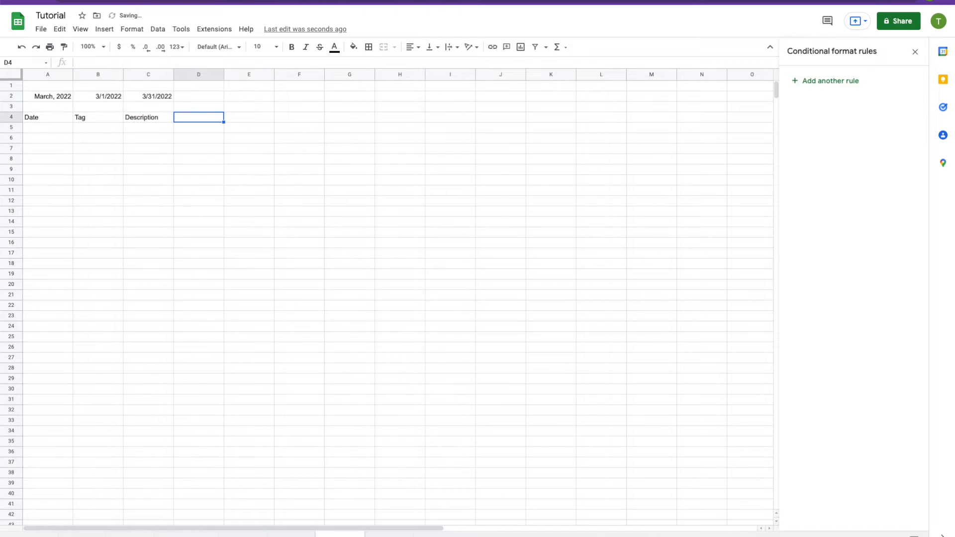
text(Duration)
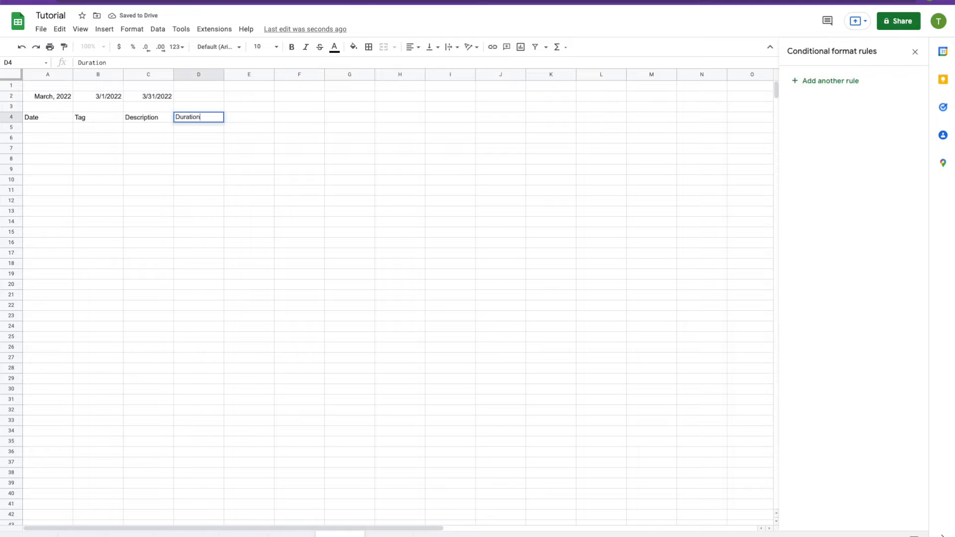
key(Return)
Begin a Timeowl formula in A5 with an empty tags string, B2 as start date and C2 as end date.
key(Left)
key(Left)
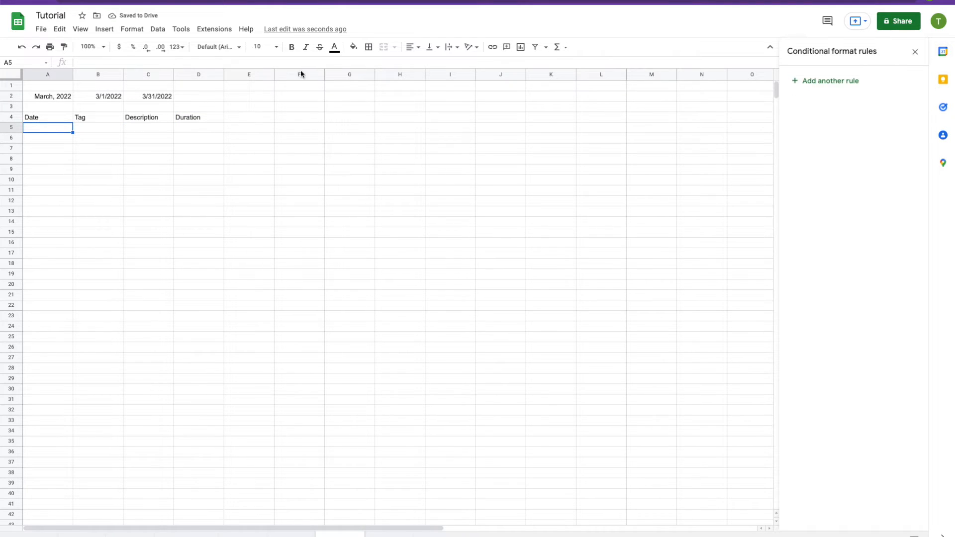
text(=)
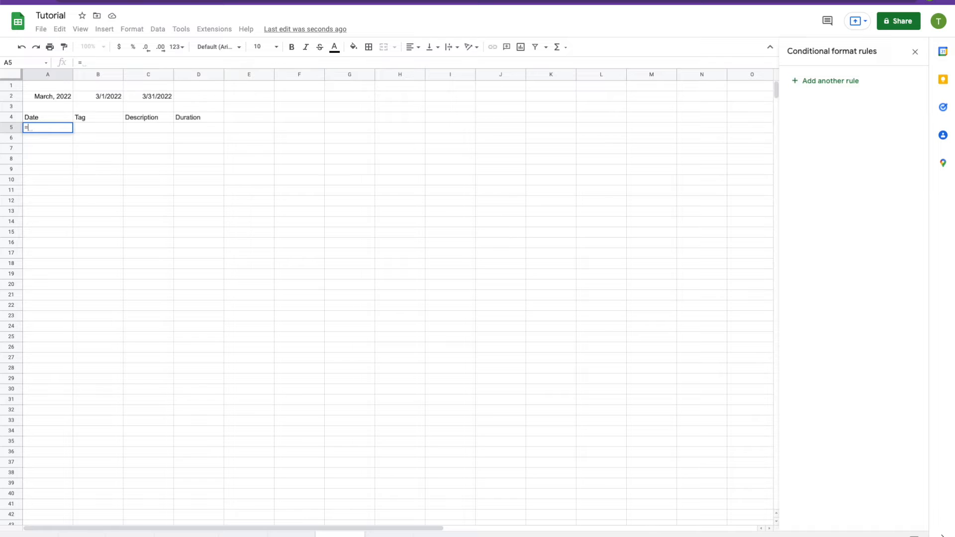
text(Timeowl)
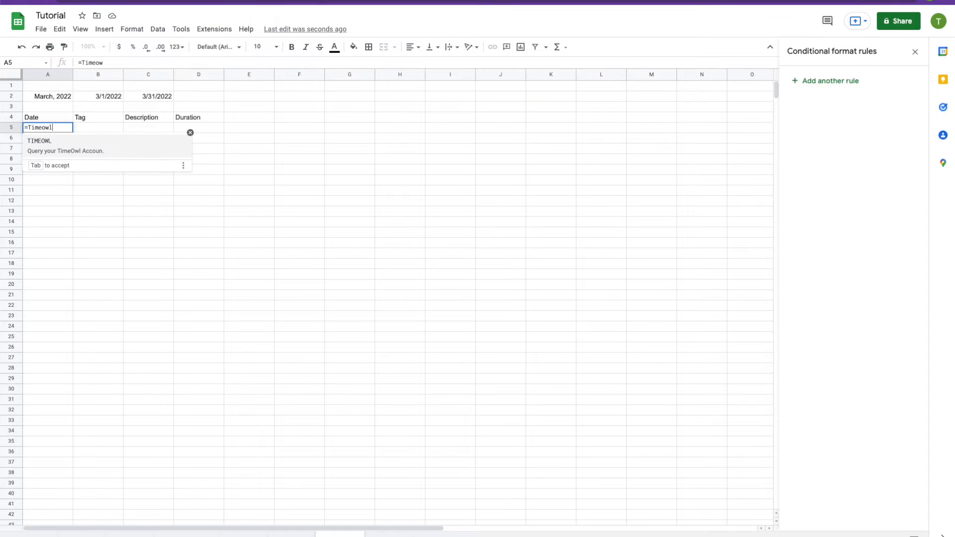
text(()
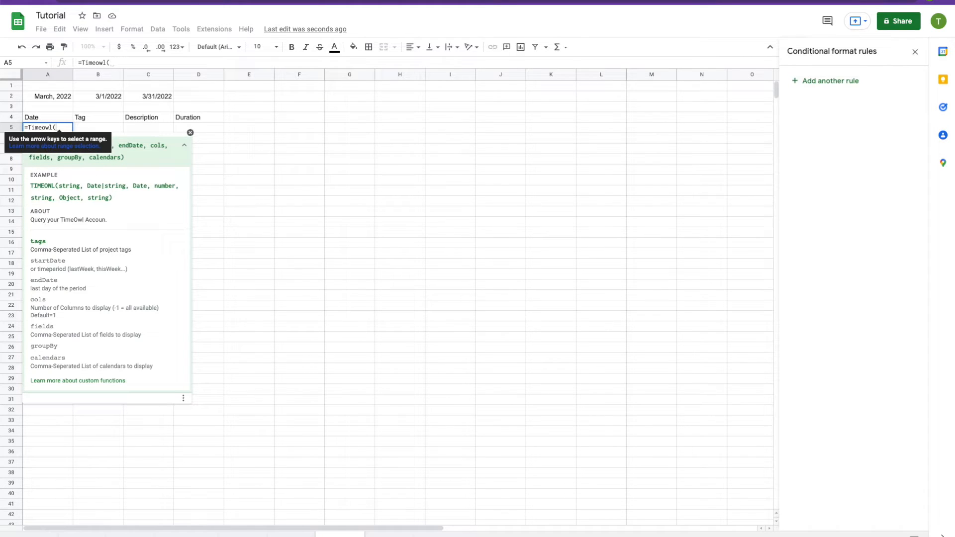
text("";)
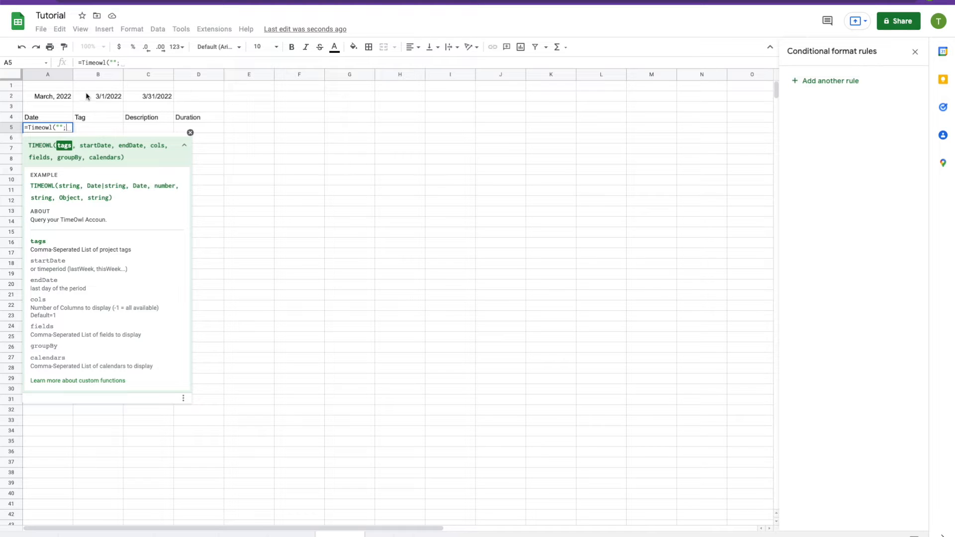
click(103, 98)
text(;)
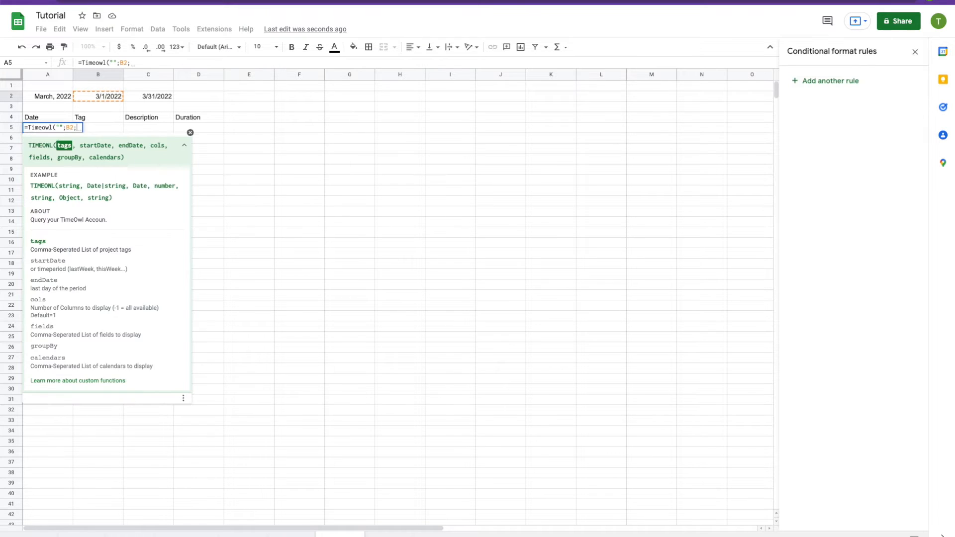
click(147, 98)
text(;)
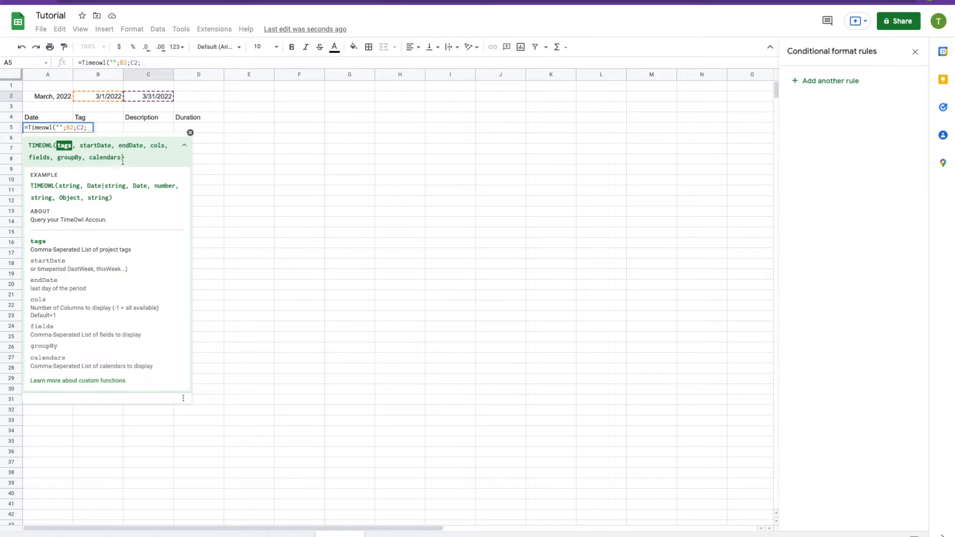
Complete the A5 formula with -1 for the columns, "date,tag,description,duration" as fields and "log" as grouping.
text(-1;)
text("d)
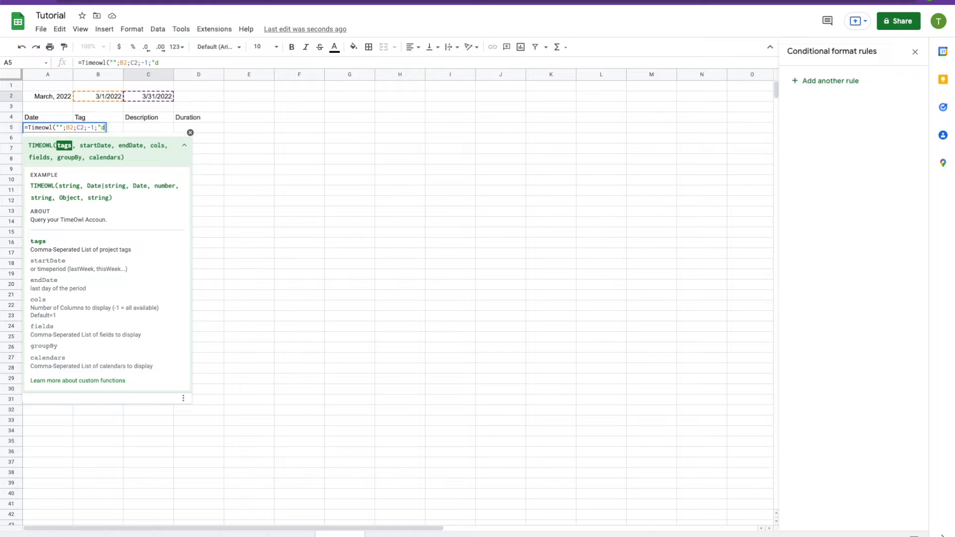
text(ate,tag,descr)
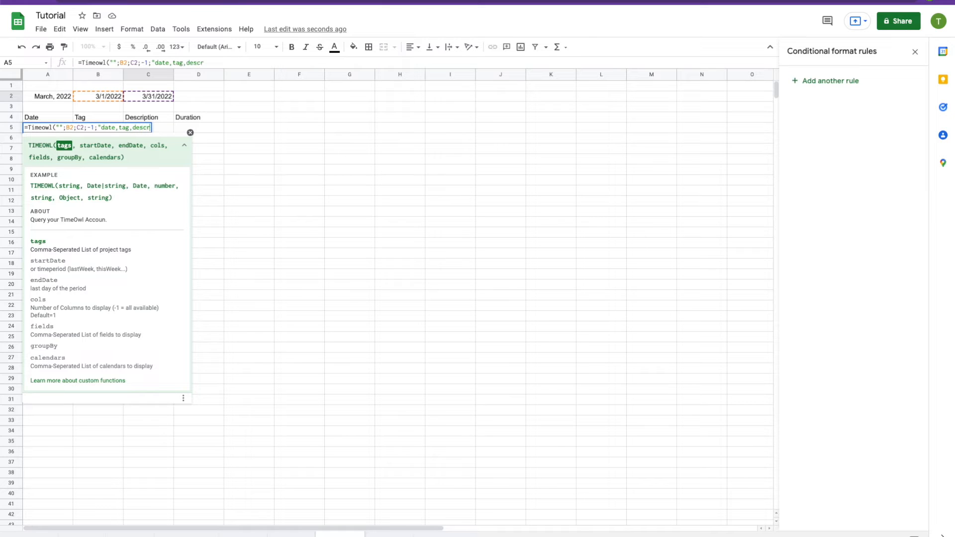
text(iption,duration")
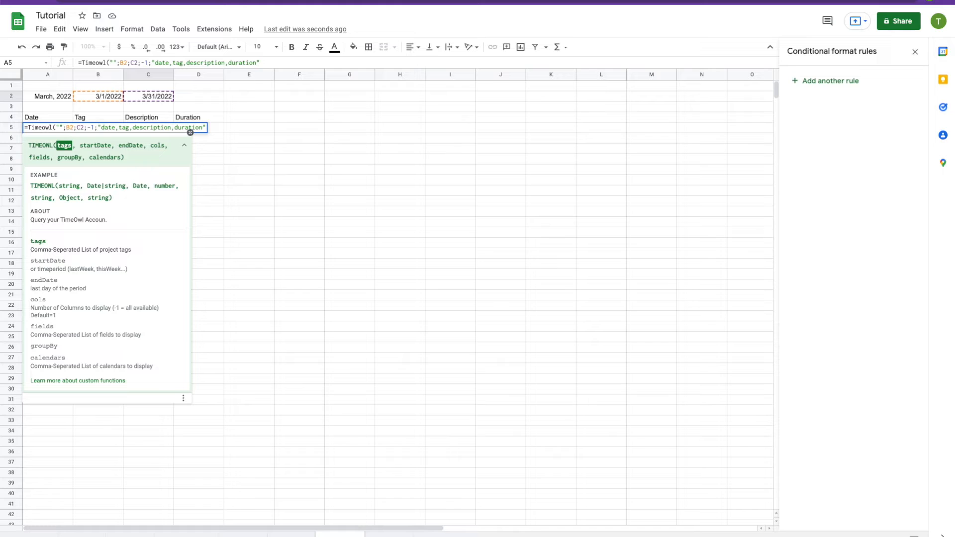
text(;)
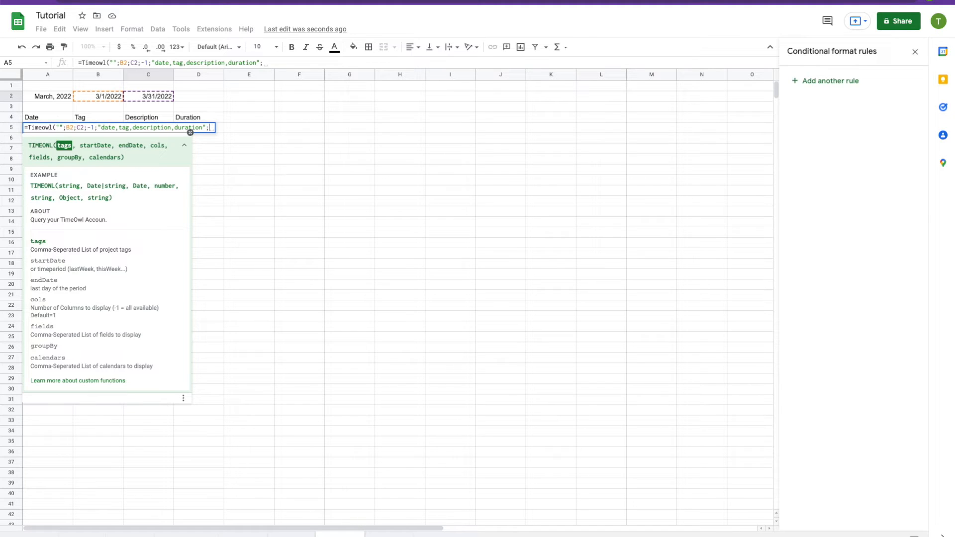
text("log")
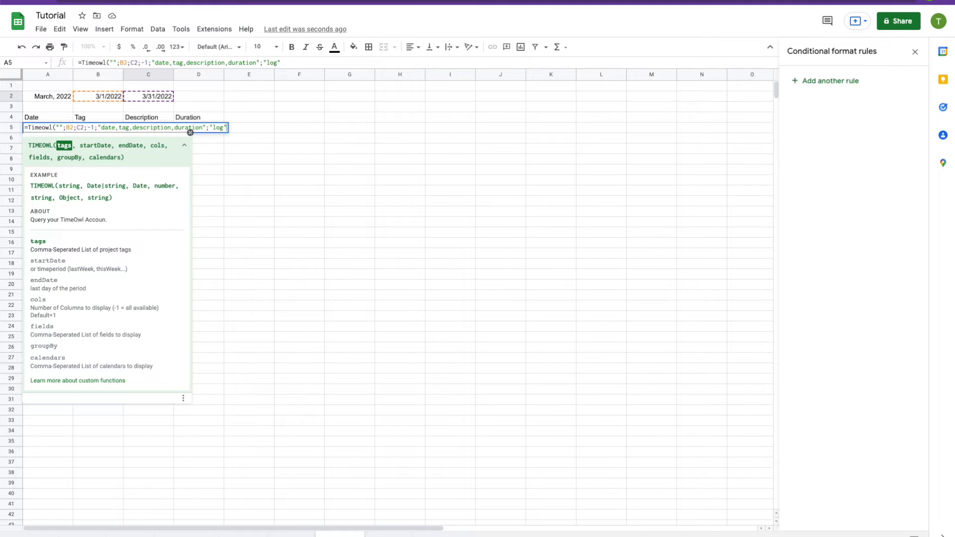
text())
key(Return)
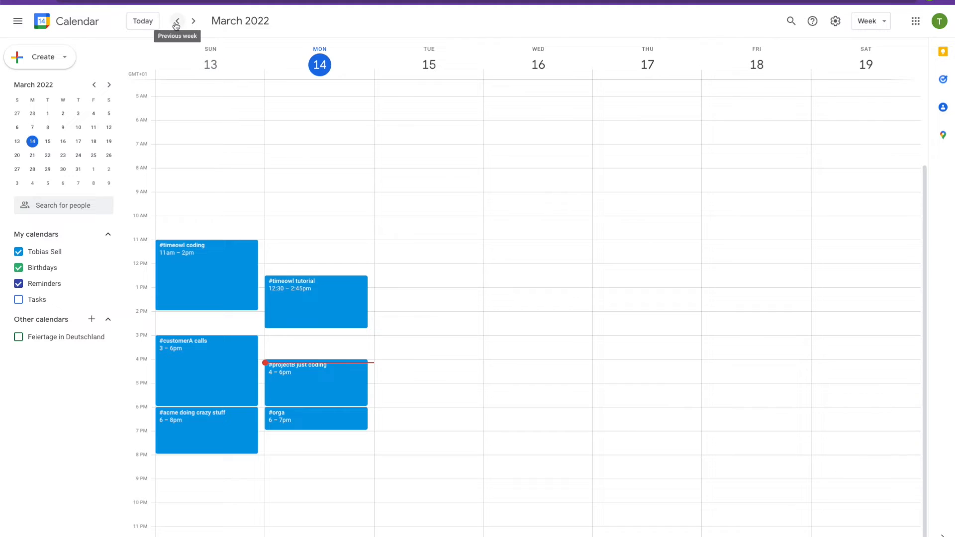
In Google Calendar, create the event "#timeowl demo" on Sunday, March 6 at 9:00am and extend its end time.
click(176, 25)
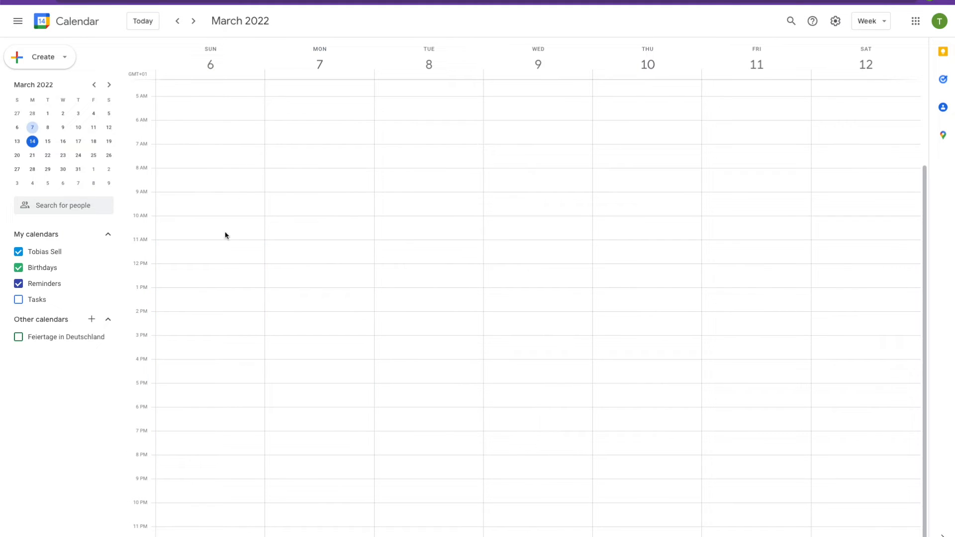
click(222, 204)
text(#timeowl demo)
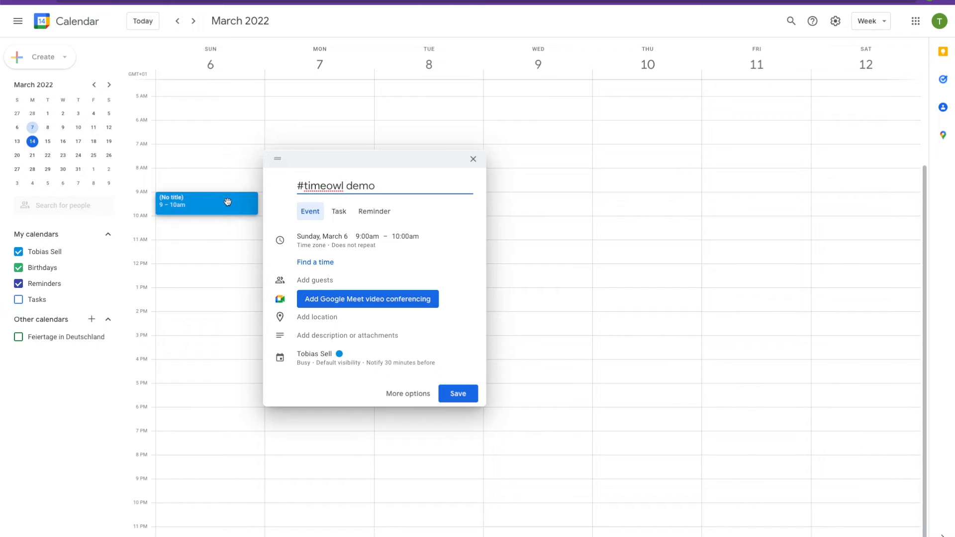
click(455, 394)
drag(215, 215, 208, 381)
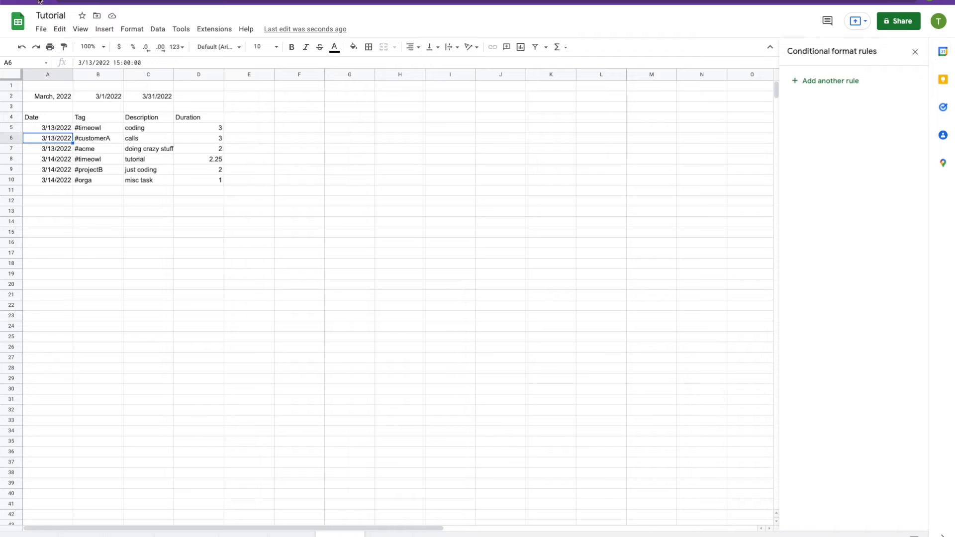
Check the formula in A5 and make the header row 4 bold.
click(65, 130)
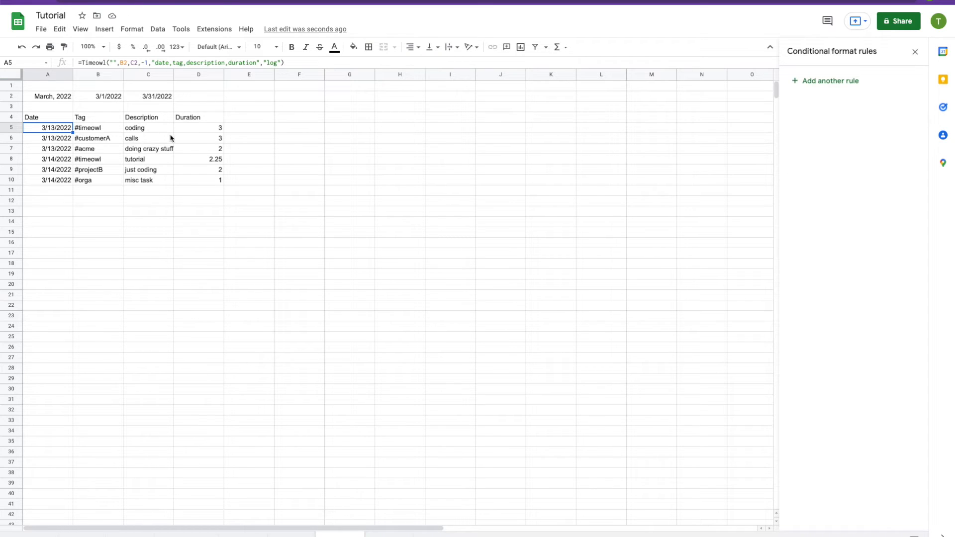
click(12, 120)
click(294, 50)
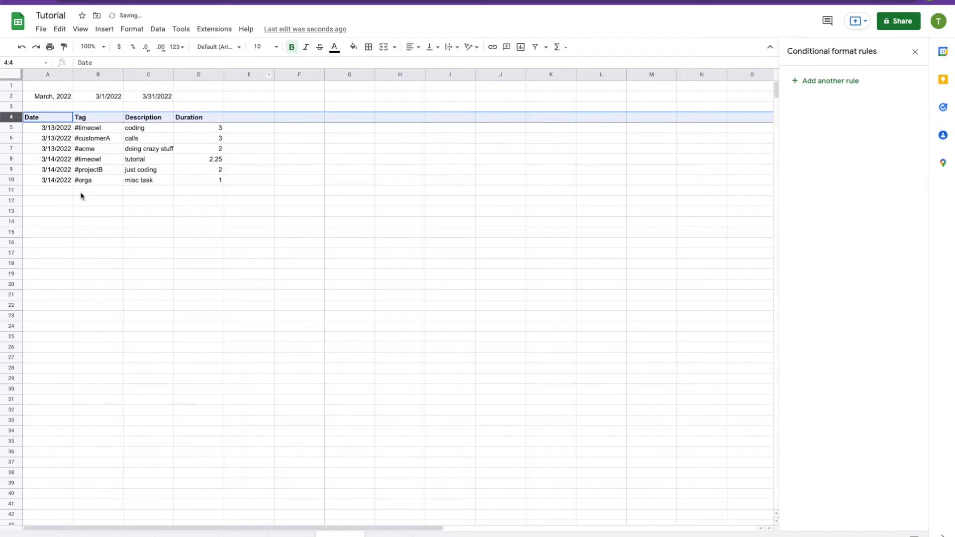
click(91, 295)
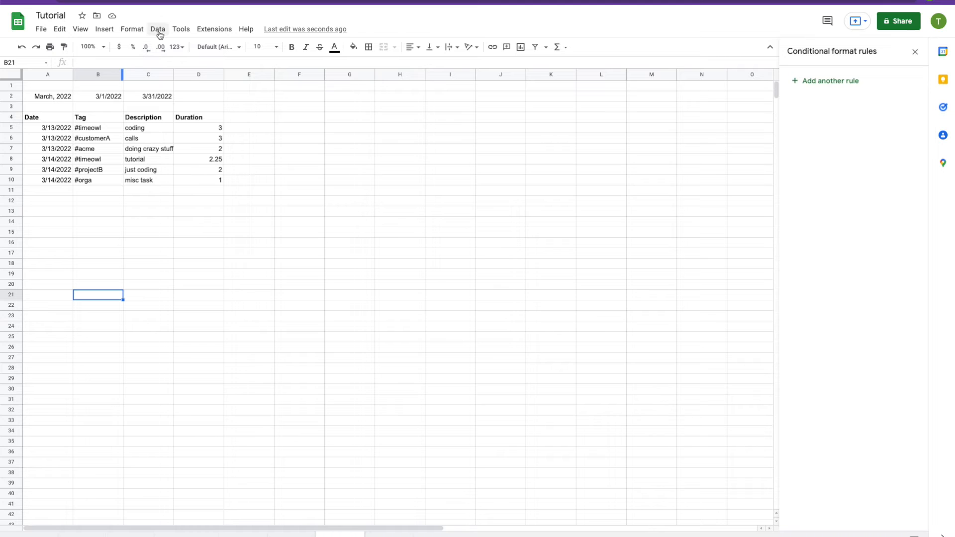
Create a pivot table on a new sheet from the time log data, using the range A4:D1000.
drag(31, 118, 217, 186)
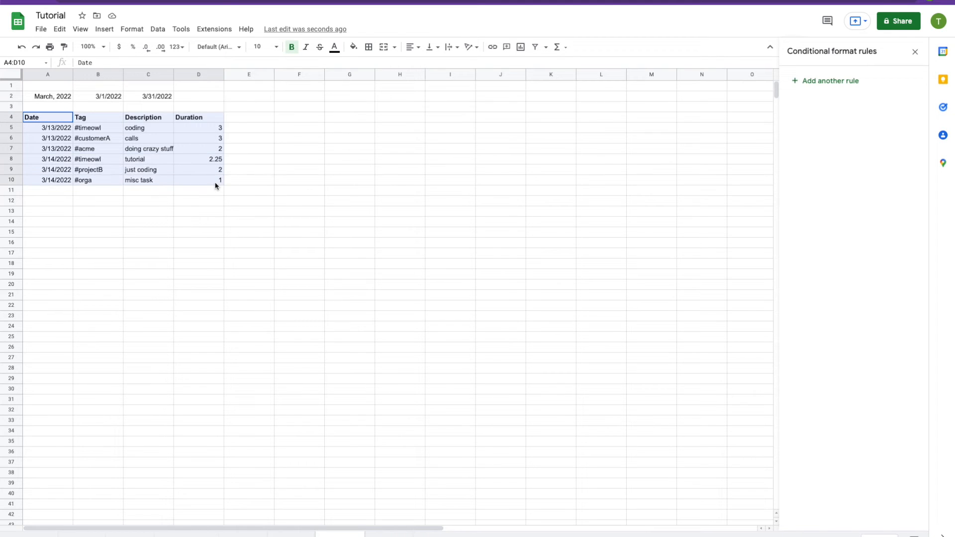
click(181, 29)
click(158, 29)
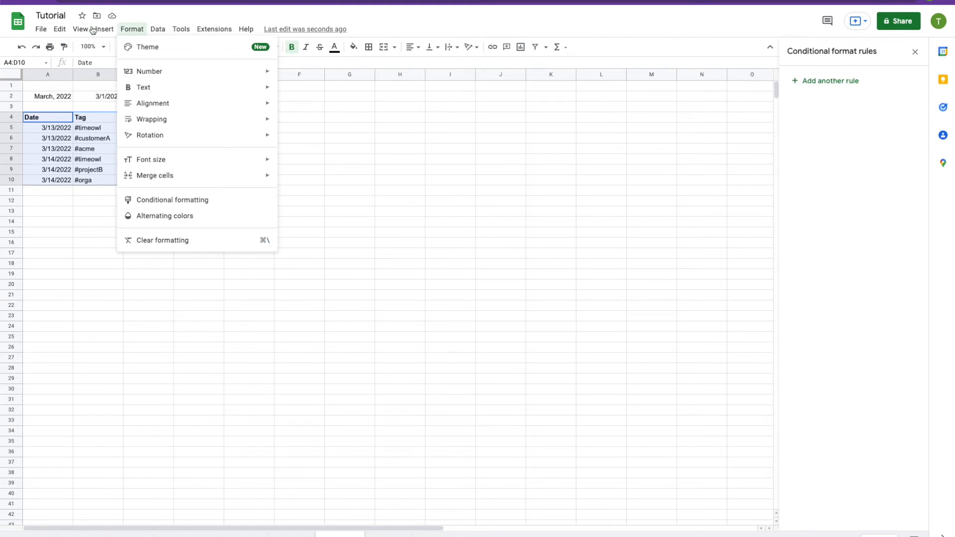
mouse_move(105, 31)
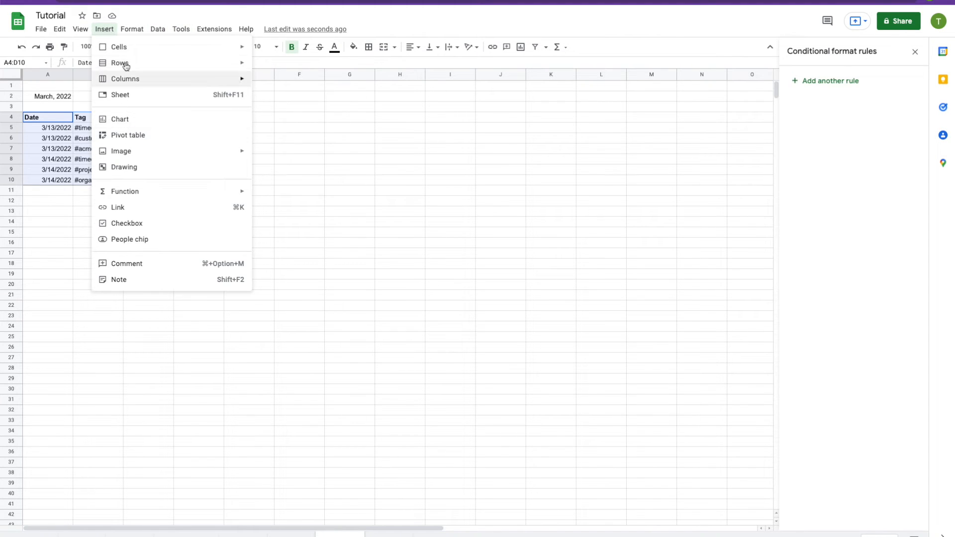
click(135, 141)
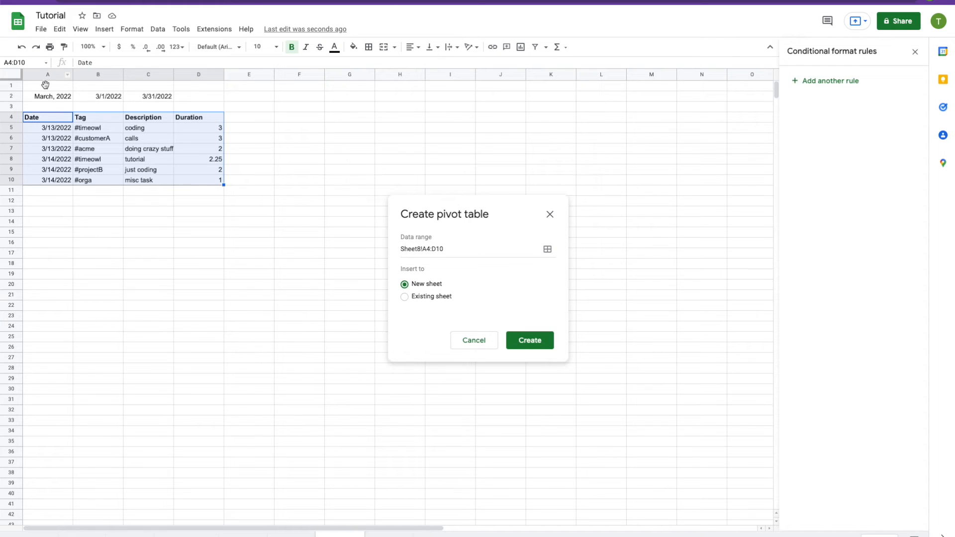
click(440, 249)
click(531, 340)
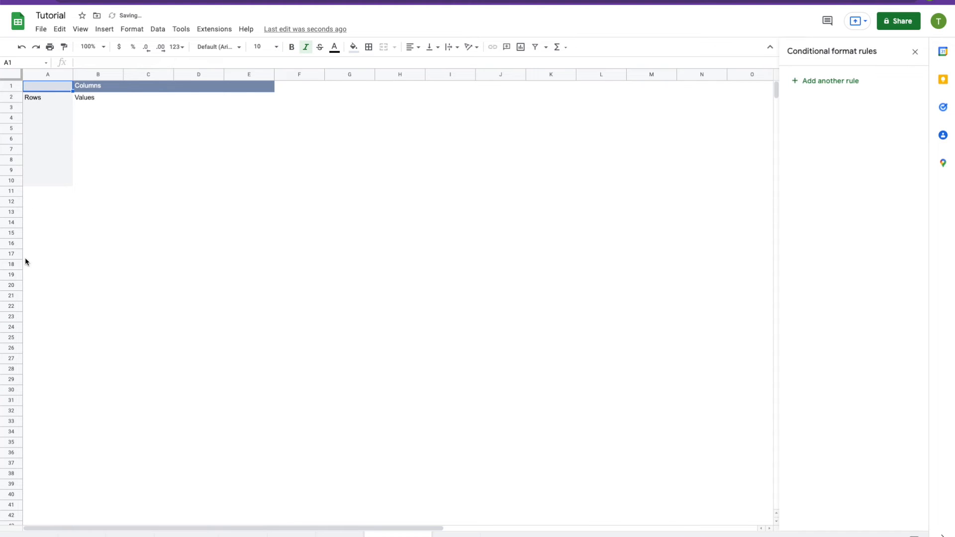
Close the conditional format rules on the new pivot sheet and open the pivot table's editor.
click(341, 535)
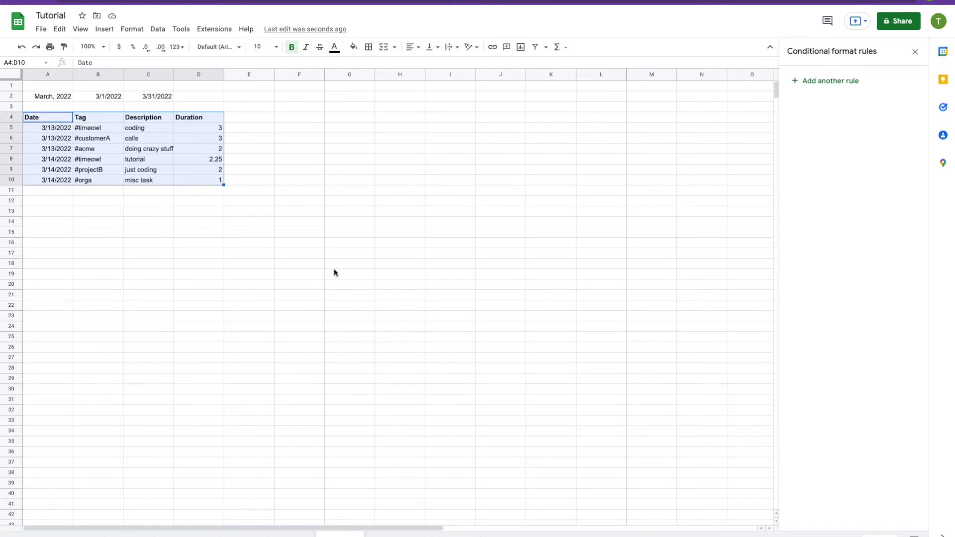
click(398, 534)
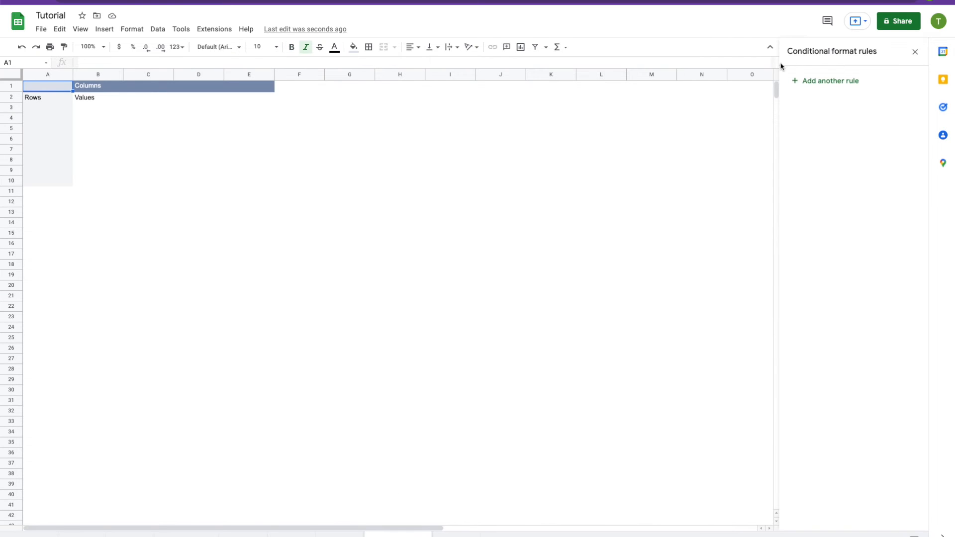
click(915, 51)
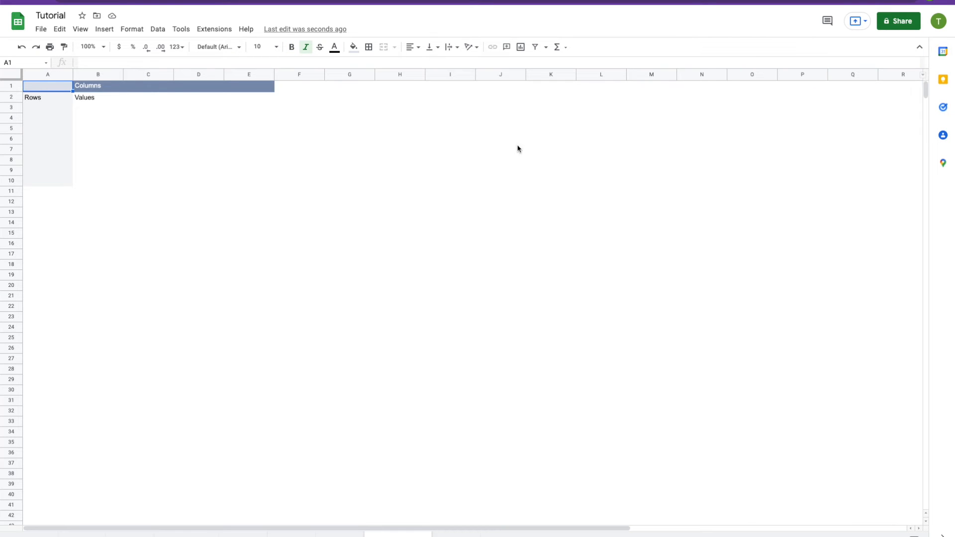
click(37, 88)
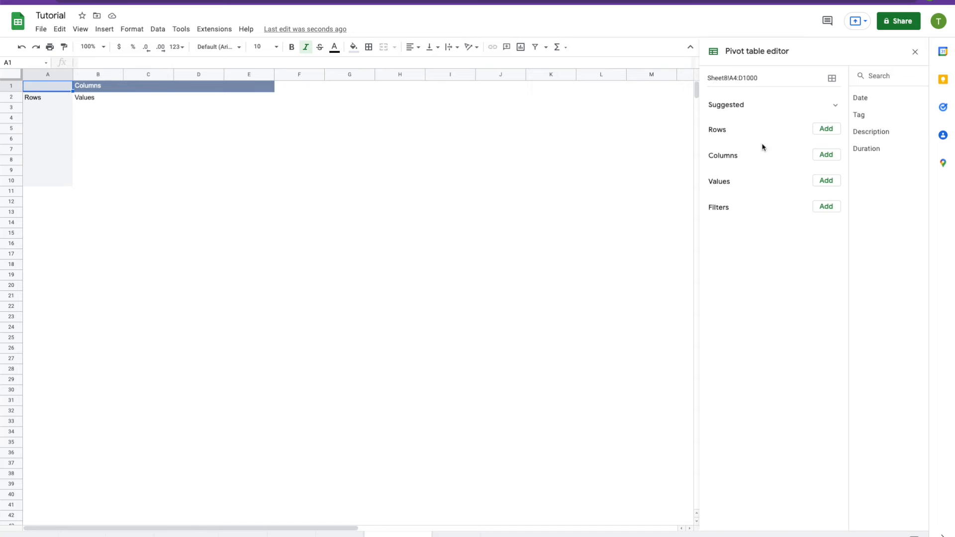
Add Tag as a row field of the pivot table.
click(821, 131)
click(750, 135)
click(825, 131)
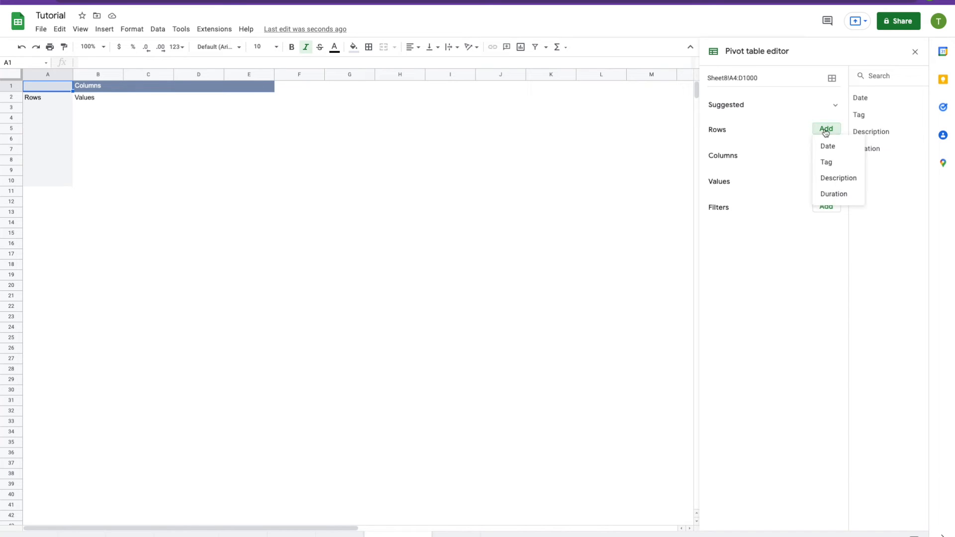
click(841, 167)
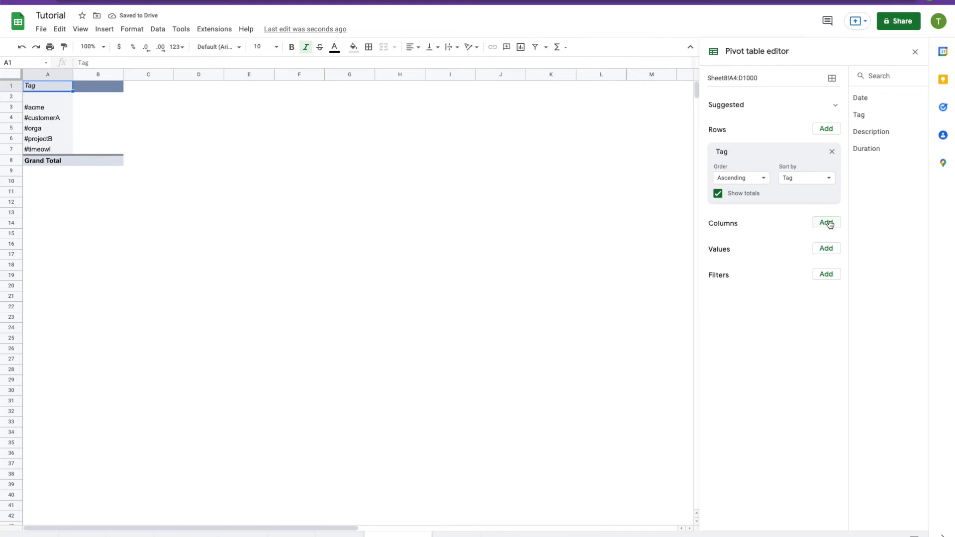
click(826, 130)
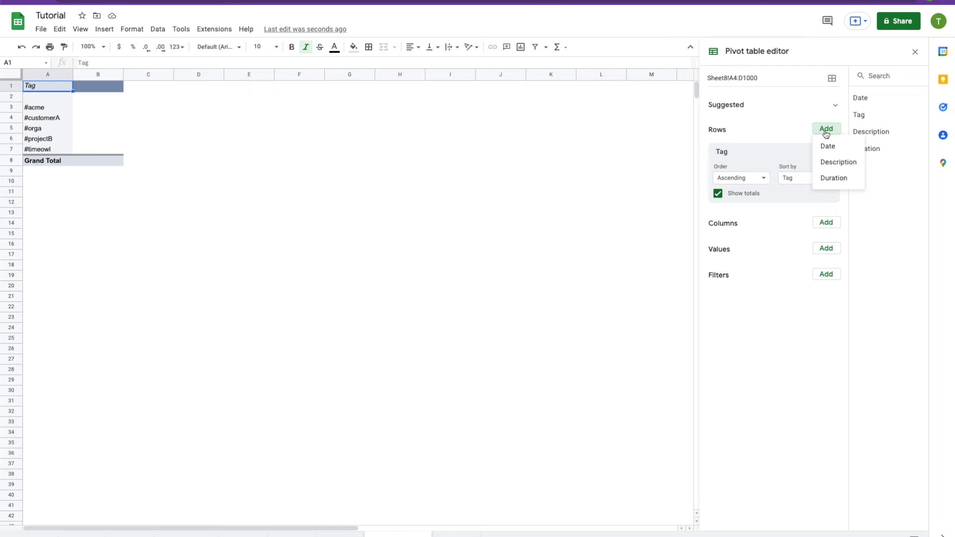
click(841, 178)
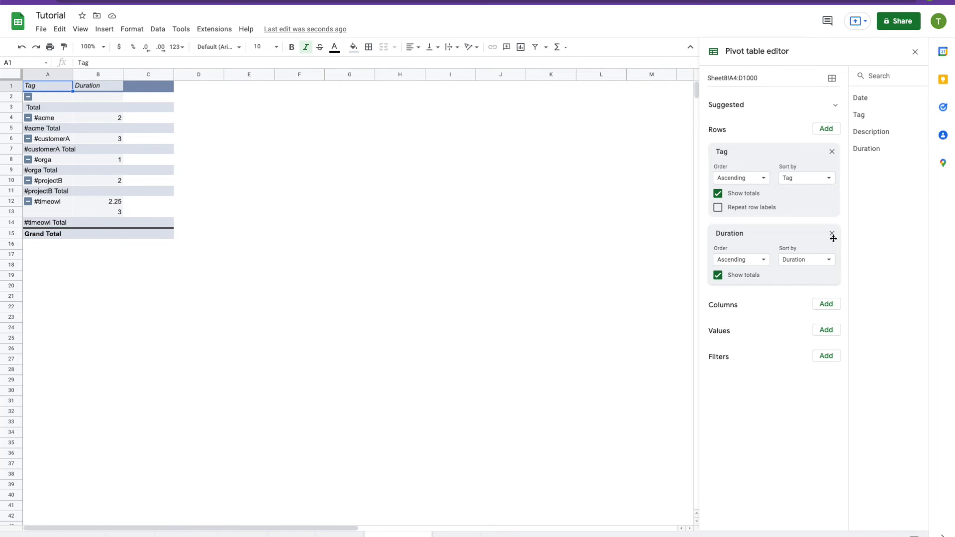
click(832, 234)
click(827, 223)
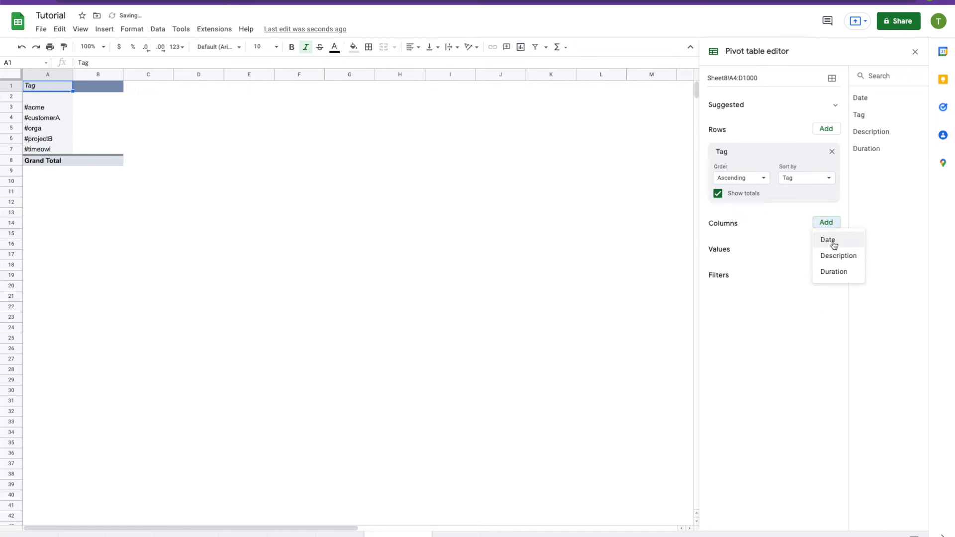
click(834, 272)
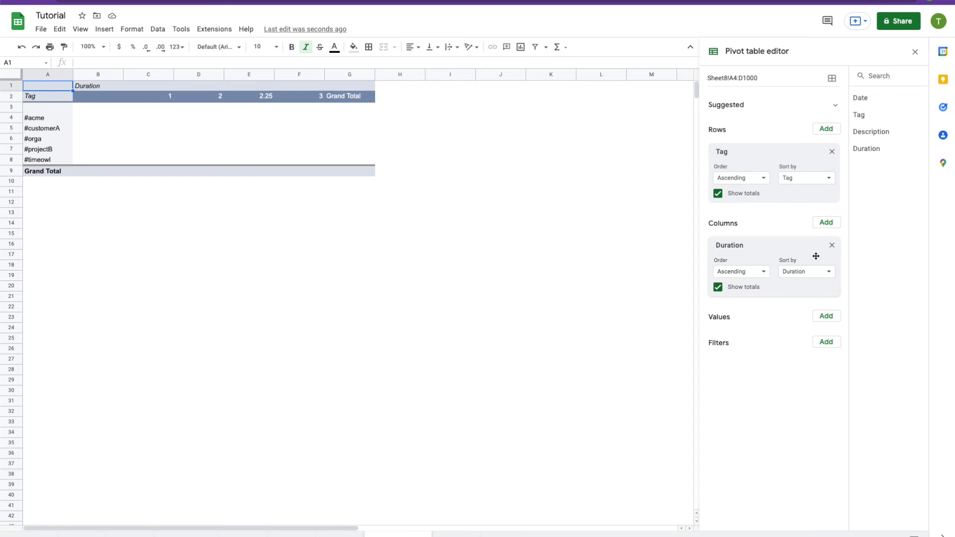
click(824, 272)
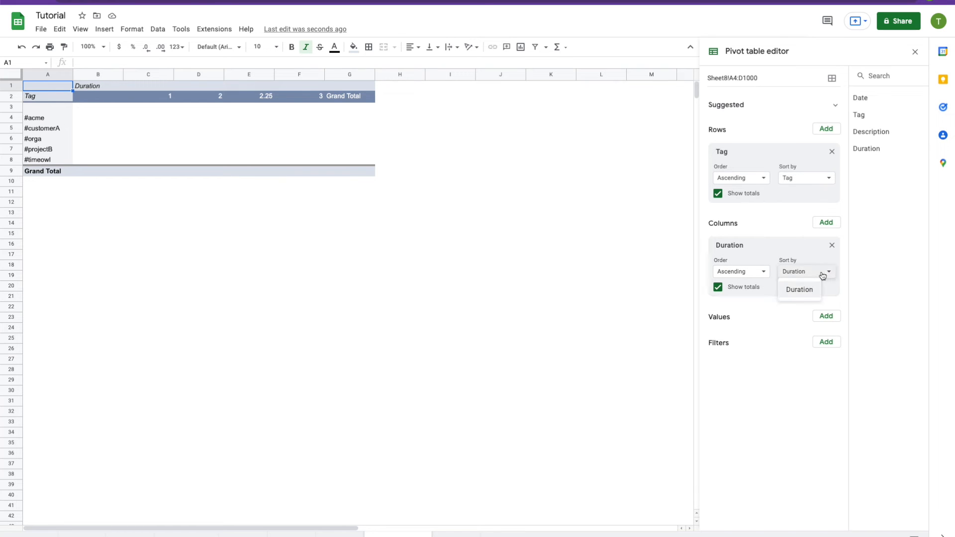
click(832, 247)
Add Date as the pivot table's column field and Duration as its value field, summarized by SUM.
click(826, 223)
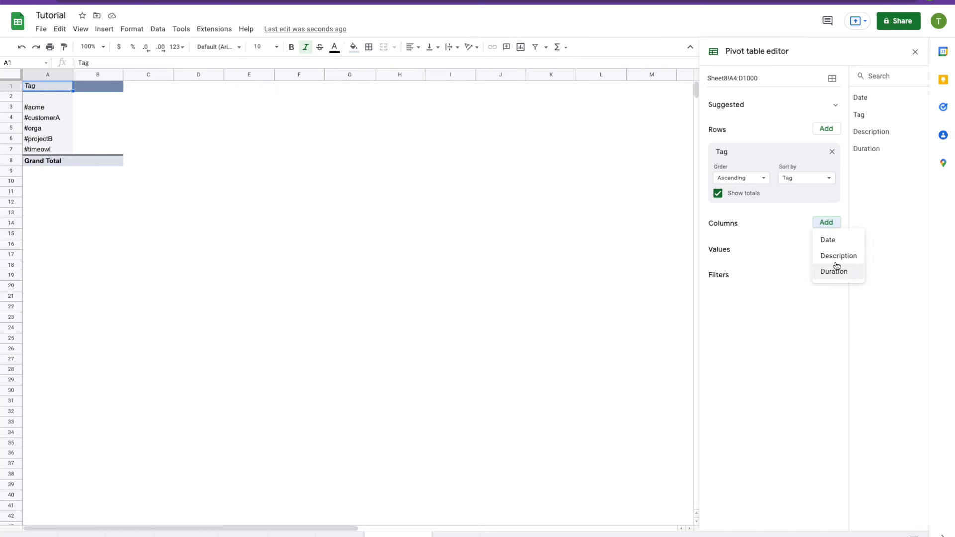
click(833, 240)
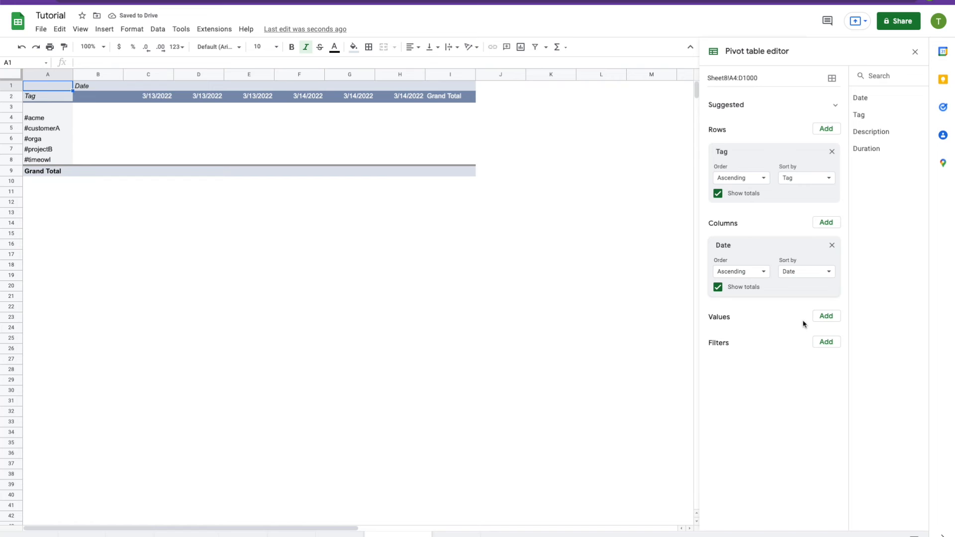
click(826, 317)
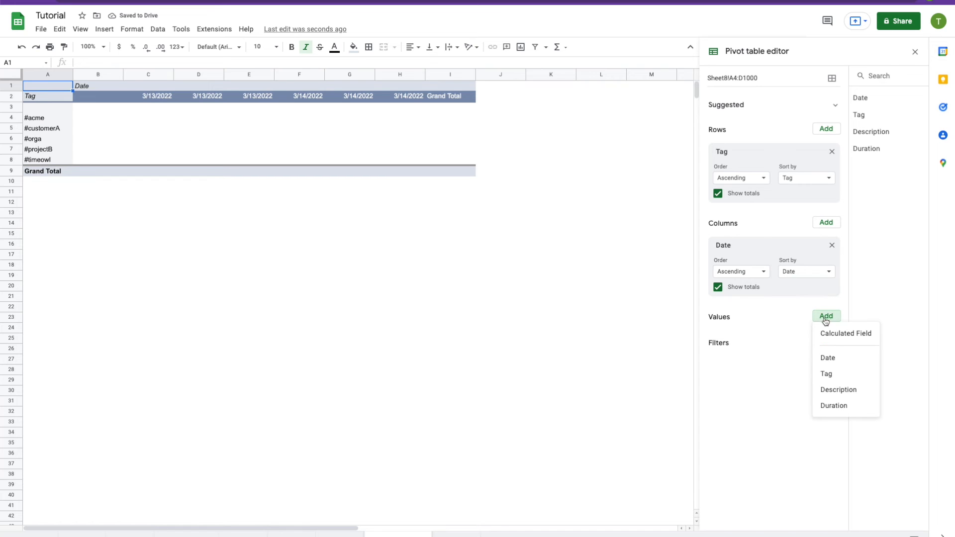
click(834, 405)
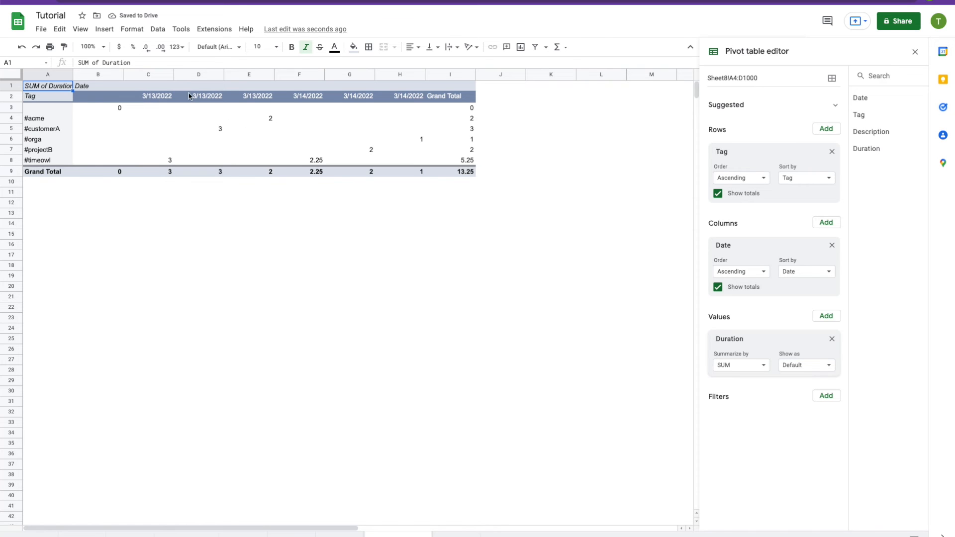
Group the pivot table's date columns by month and add Description as a second row field below Tag.
right_click(156, 97)
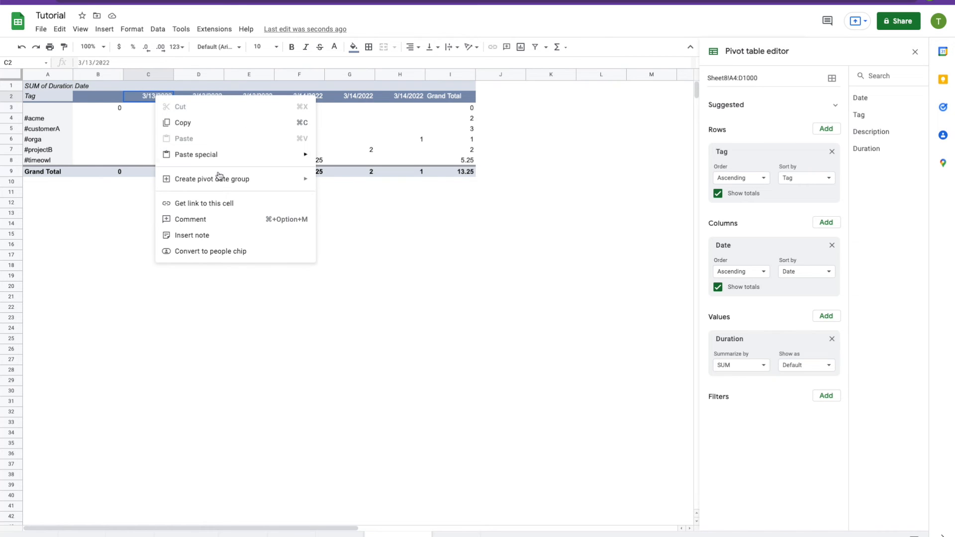
mouse_move(220, 178)
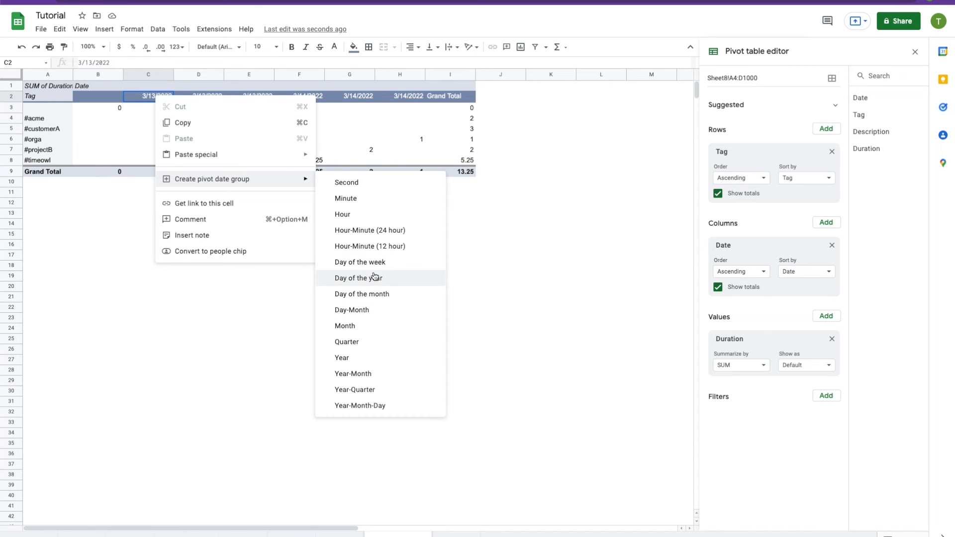
click(382, 331)
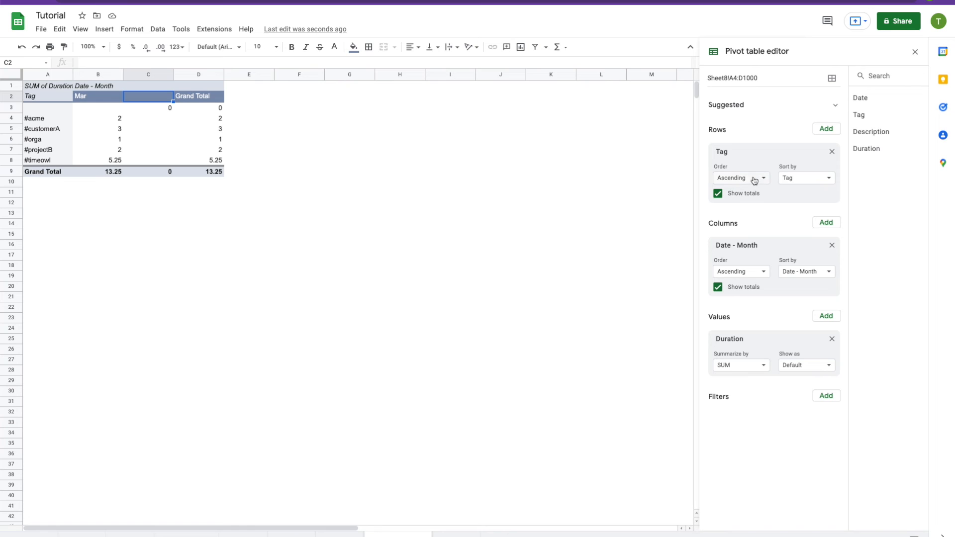
click(827, 131)
click(843, 163)
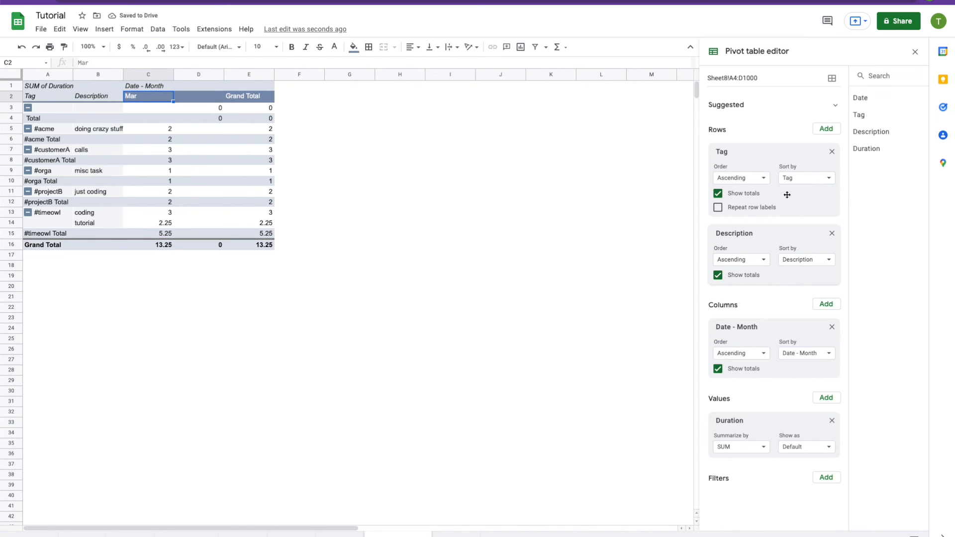
Collapse the #acme, #customerA, #orga and #projectB groups in the pivot table.
click(28, 129)
click(28, 129)
click(28, 130)
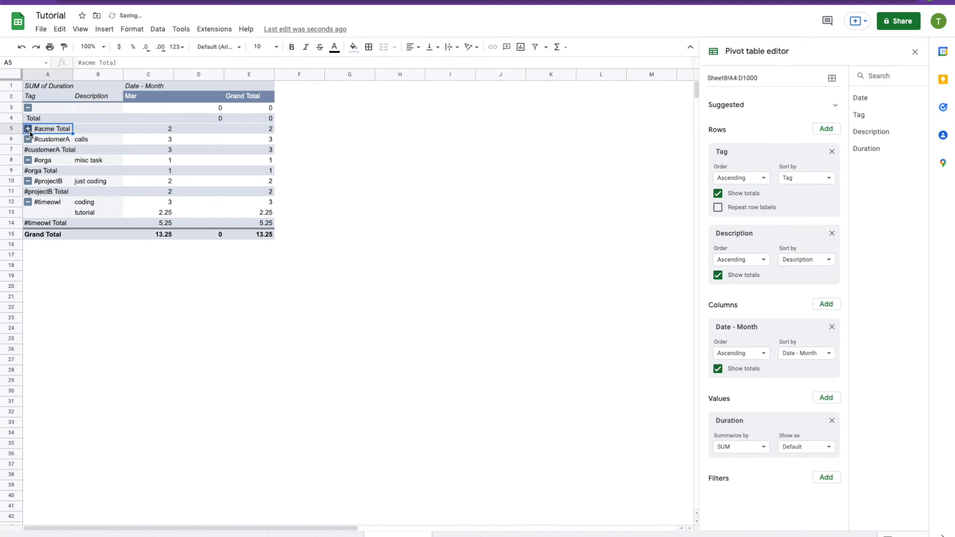
click(28, 129)
click(99, 130)
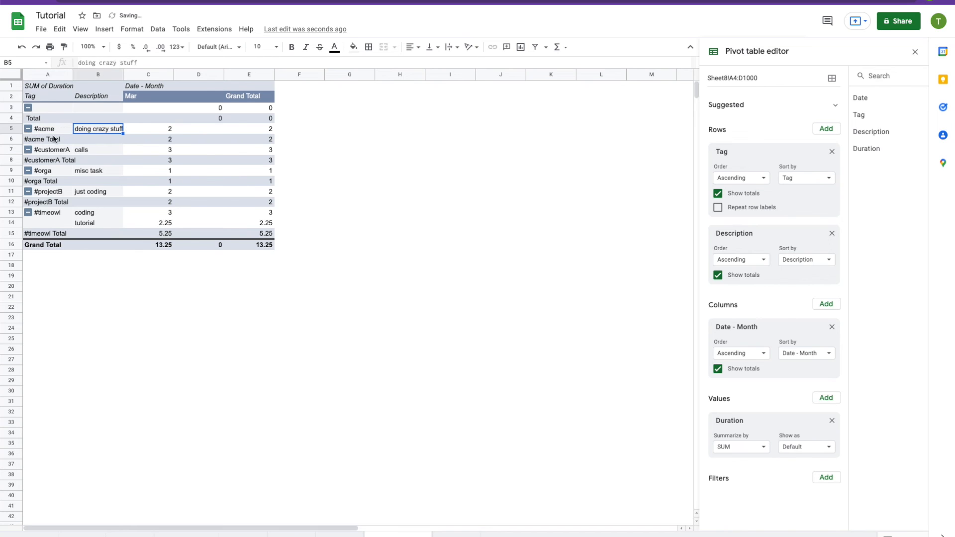
click(28, 130)
click(29, 139)
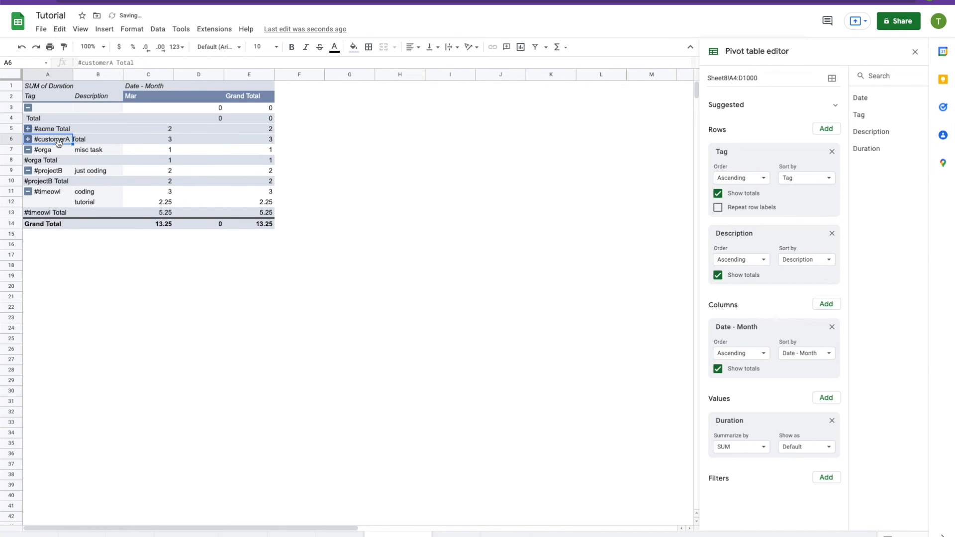
click(29, 149)
click(29, 160)
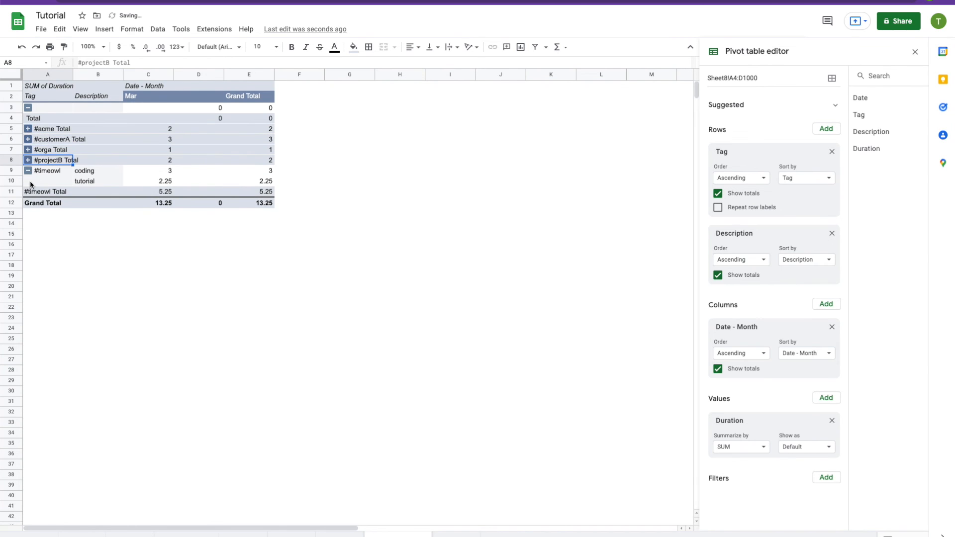
Examine the coding and tutorial entries of the #timeowl group and their March durations.
click(98, 171)
click(98, 180)
click(98, 173)
click(95, 180)
click(98, 173)
click(164, 175)
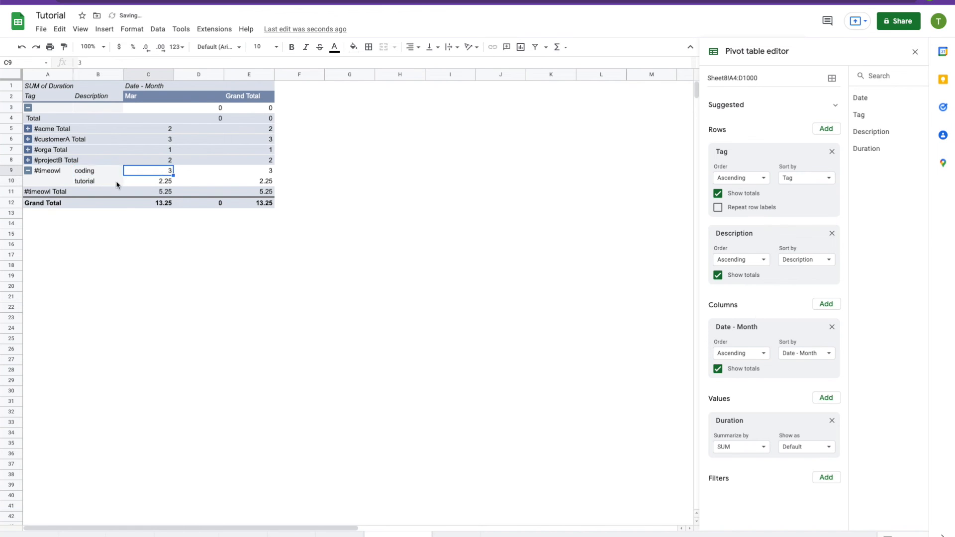
click(117, 184)
click(159, 184)
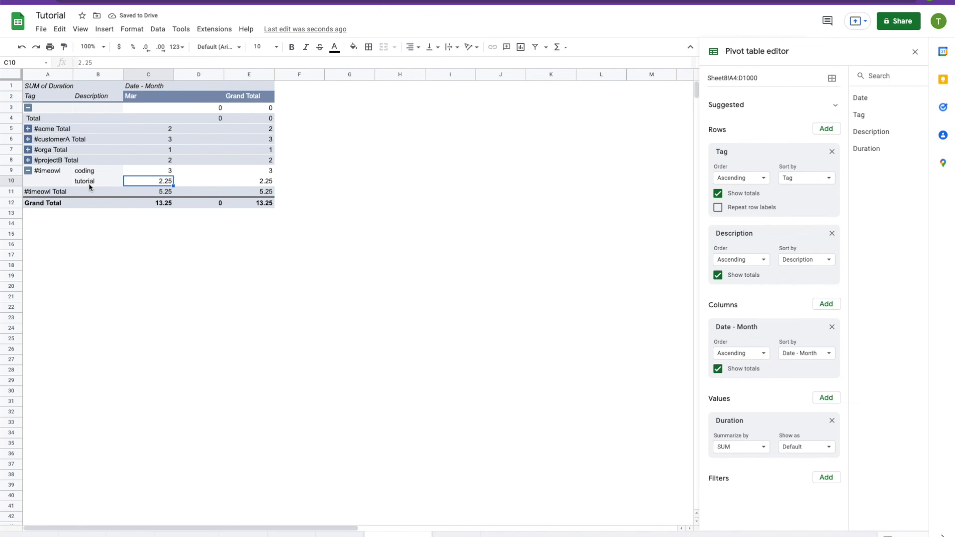
Collapse the #timeowl group so only its total row is shown.
click(28, 172)
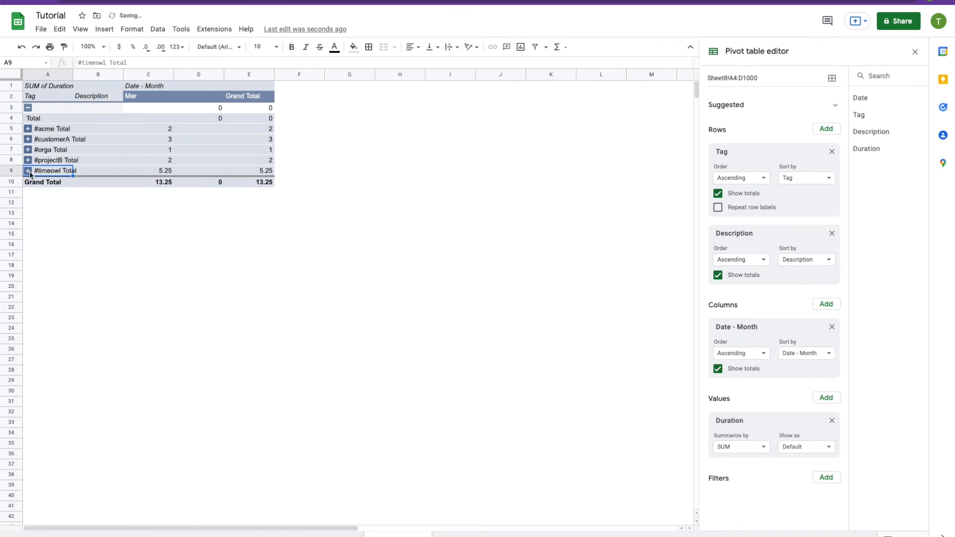
click(29, 172)
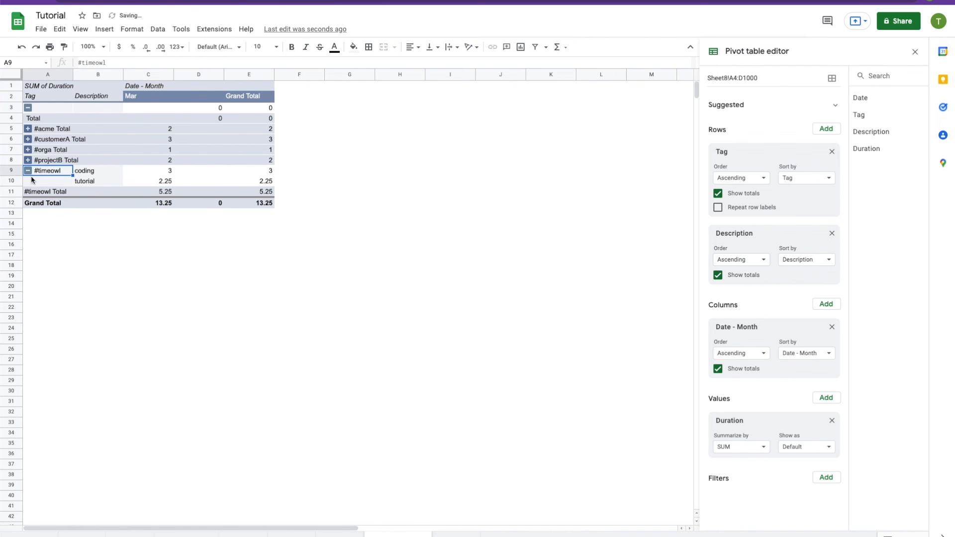
click(28, 171)
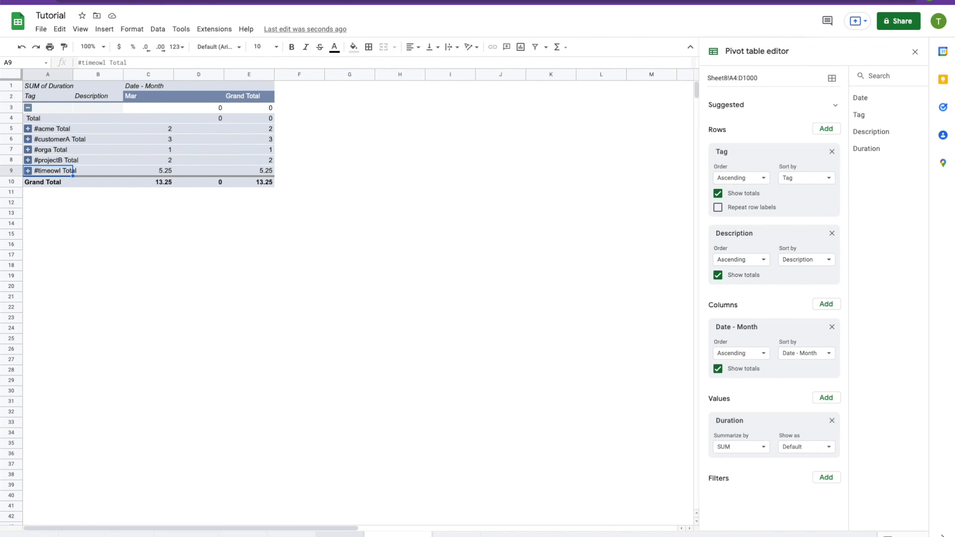
Review the source time log sheet and return to the pivot table sheet.
click(340, 535)
click(98, 254)
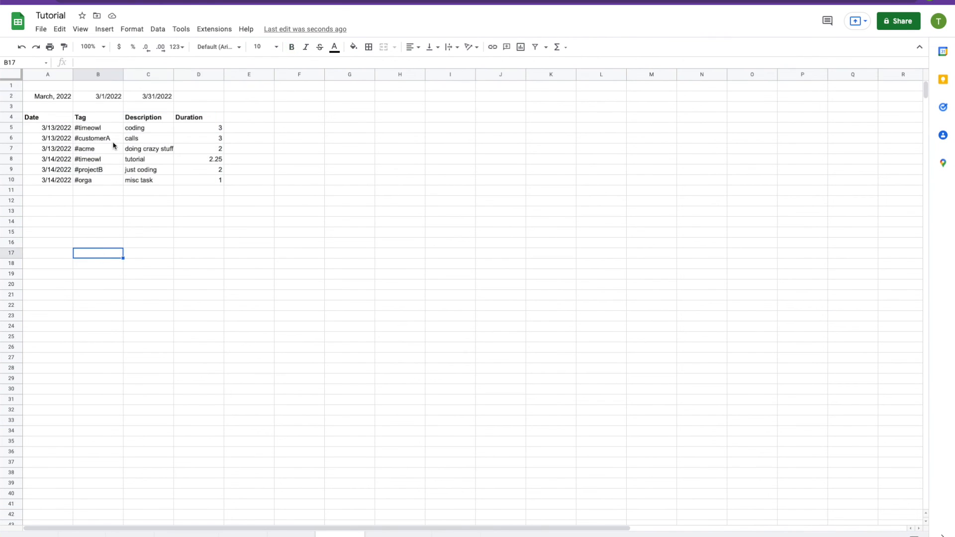
click(398, 534)
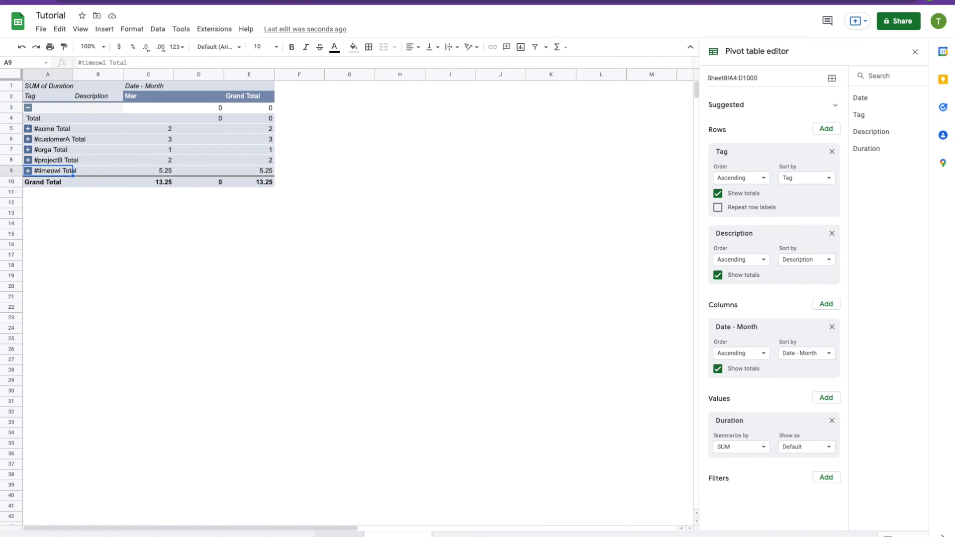
Change the months offset to -3 in the EOMONTH formula of start date cell B2 on the source time log sheet.
click(340, 535)
click(98, 98)
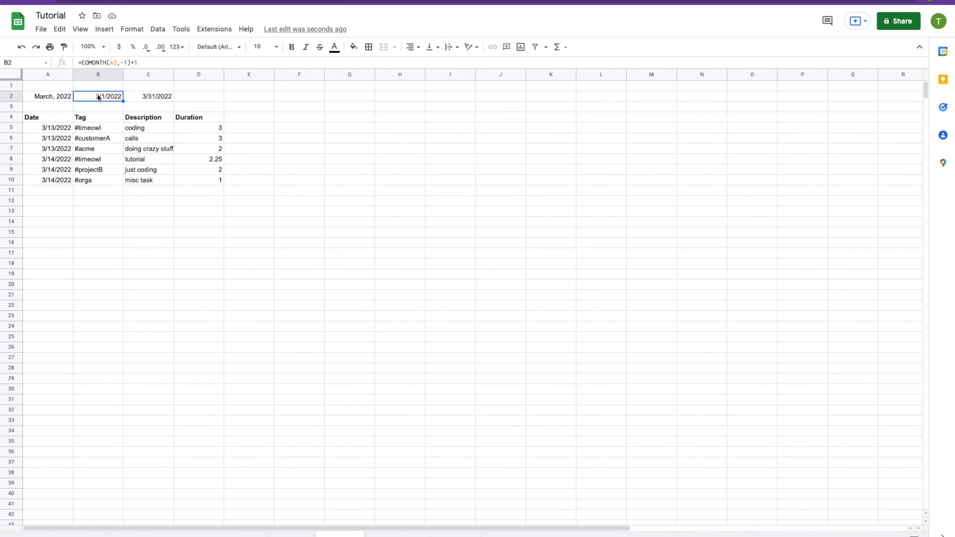
click(128, 63)
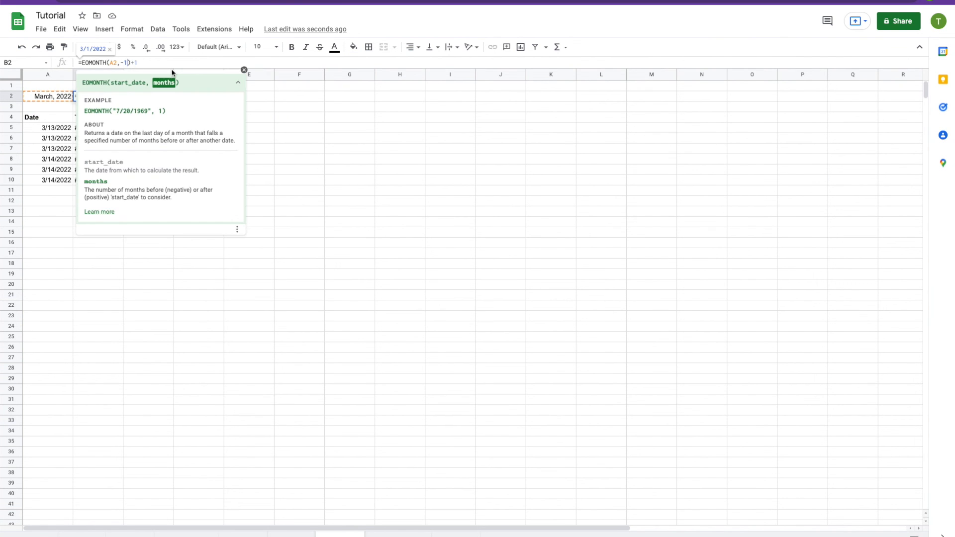
key(BackSpace)
text(3)
key(Return)
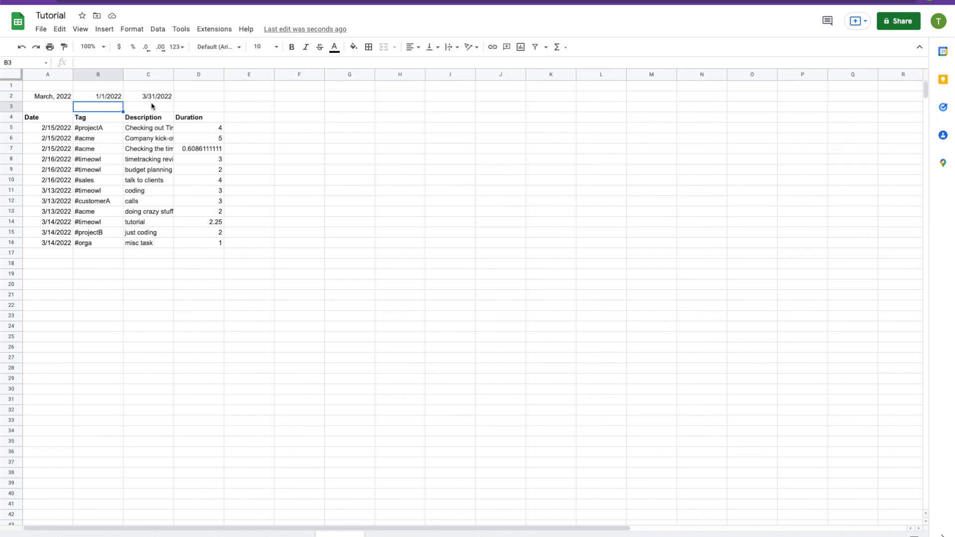
Return to the pivot table sheet and collapse the #projectA and #sales groups to their total rows.
click(378, 534)
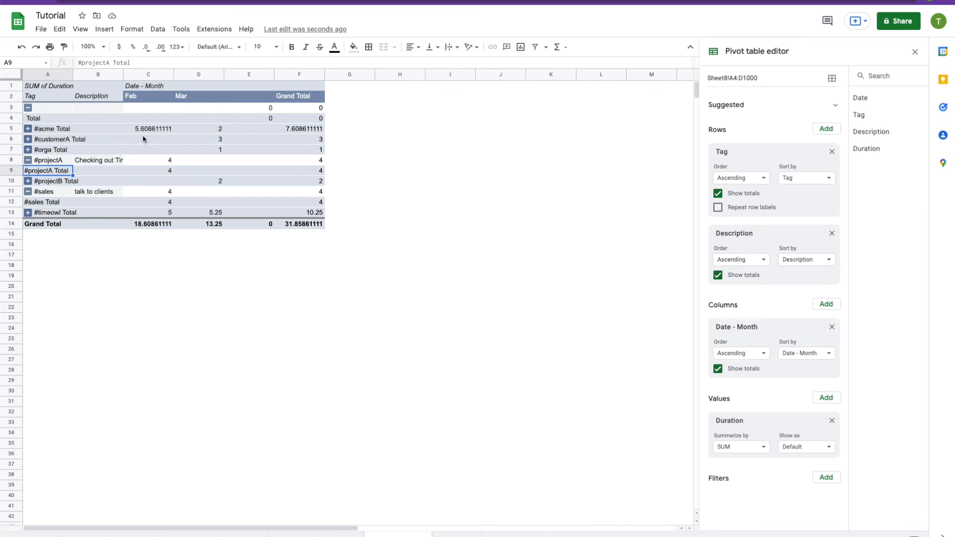
click(29, 161)
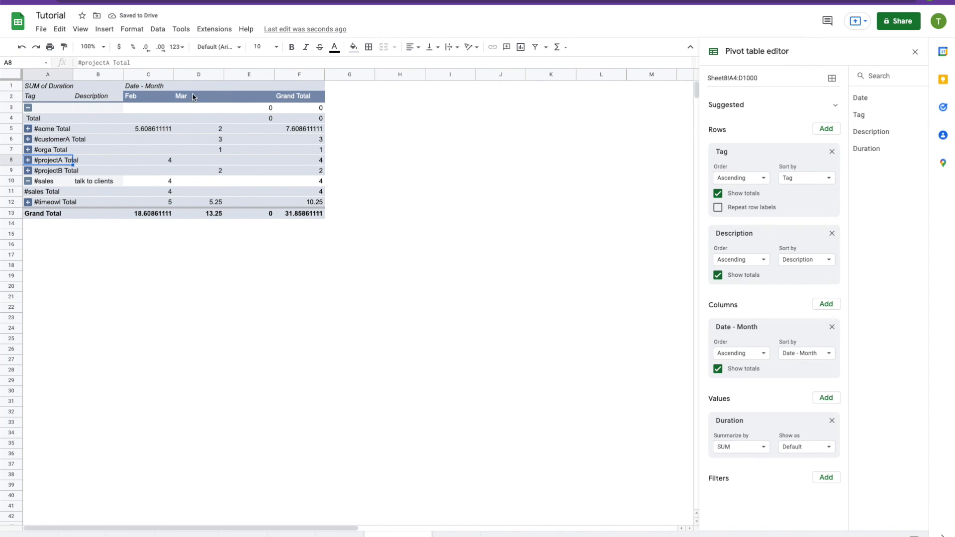
click(28, 181)
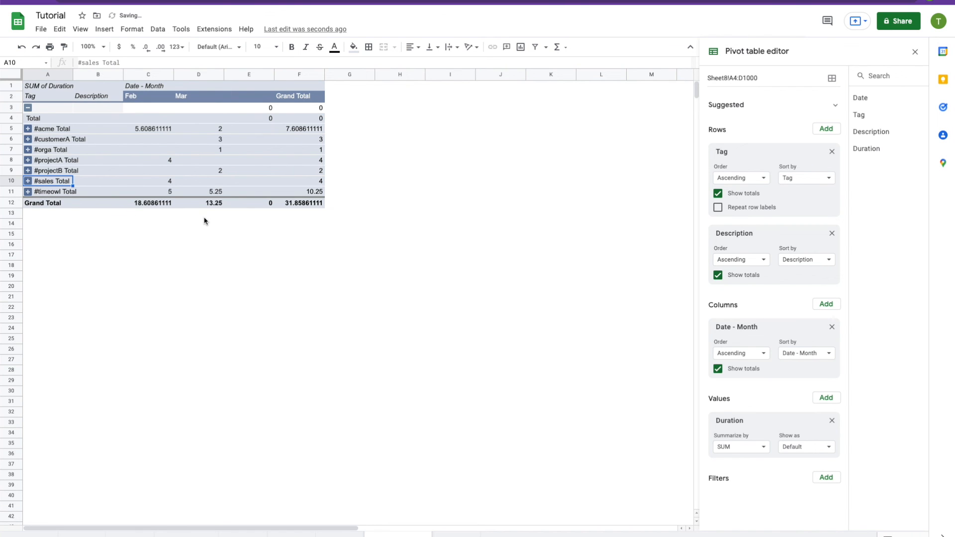